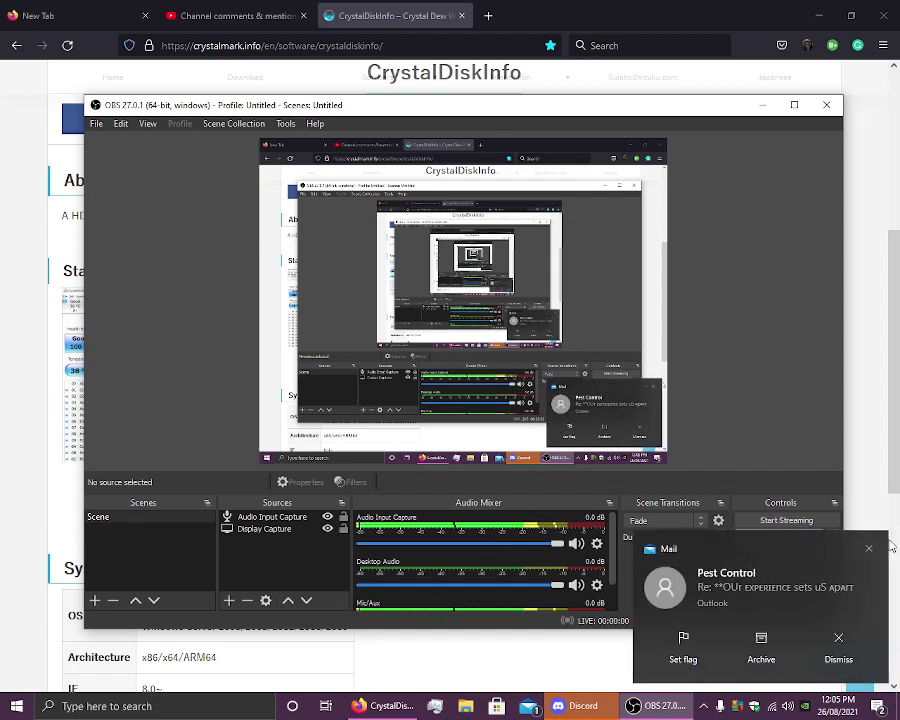
# Dismiss the mail notification and look over the CrystalDiskInfo editions on its web page
pyautogui.click(868, 548)
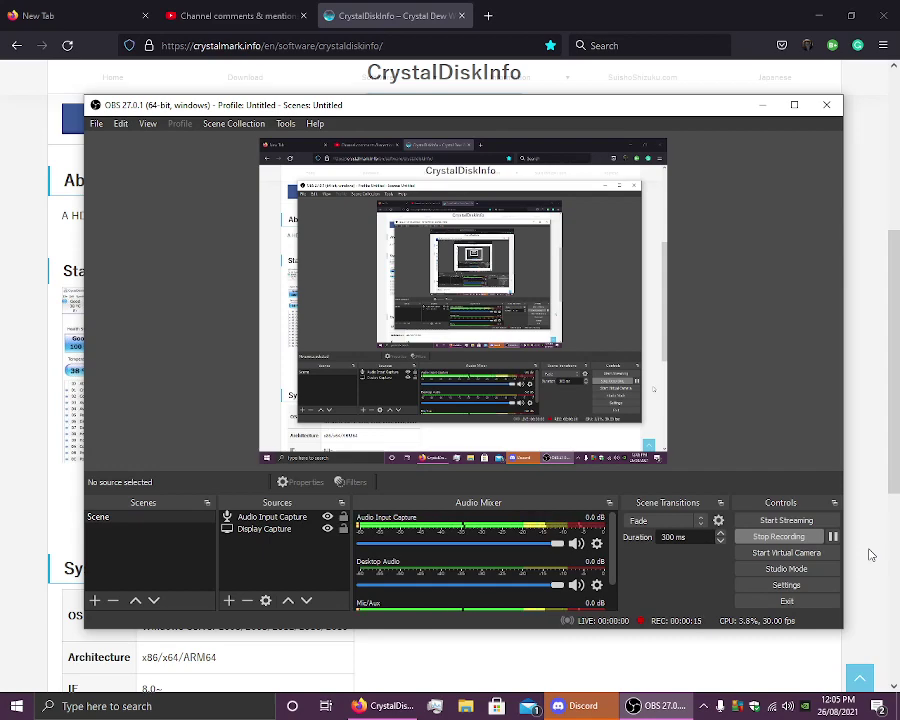
pyautogui.click(38, 468)
pyautogui.scroll(1, 38, 468)
pyautogui.scroll(3, 251, 129)
pyautogui.scroll(-2, 389, 256)
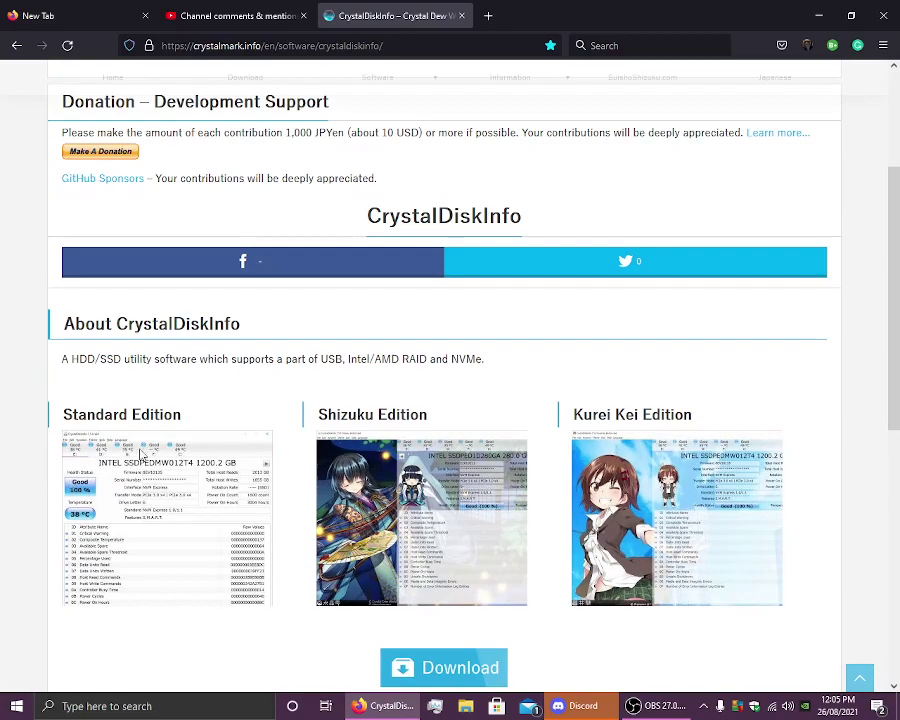
pyautogui.scroll(-1, 331, 522)
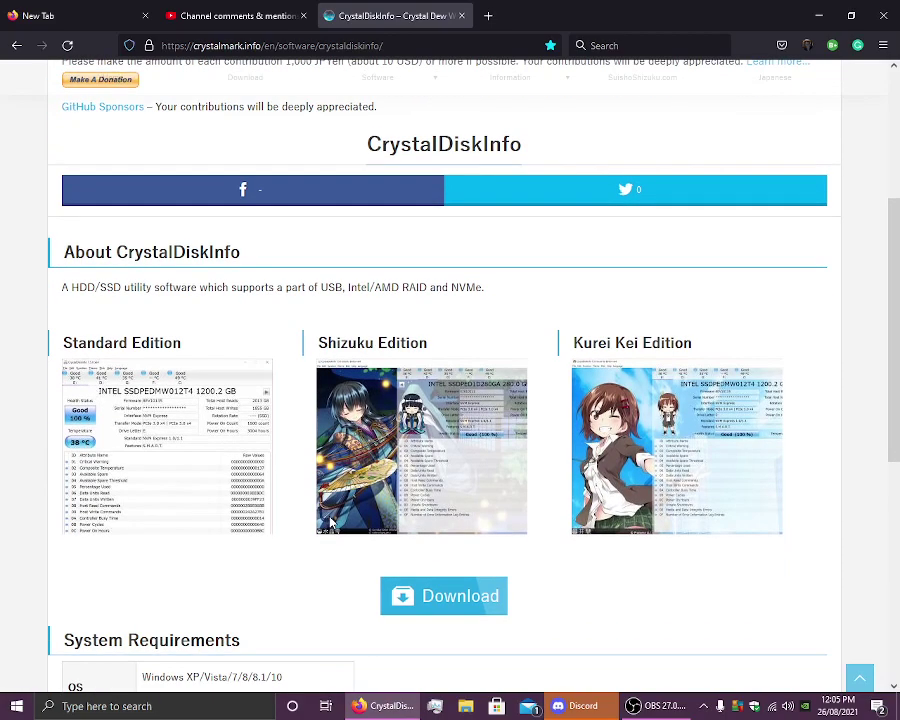
# Examine the system requirements for CrystalDiskInfo, including the supported Windows versions, and the manual topics below them
pyautogui.scroll(-1, 336, 530)
pyautogui.scroll(-3, 332, 529)
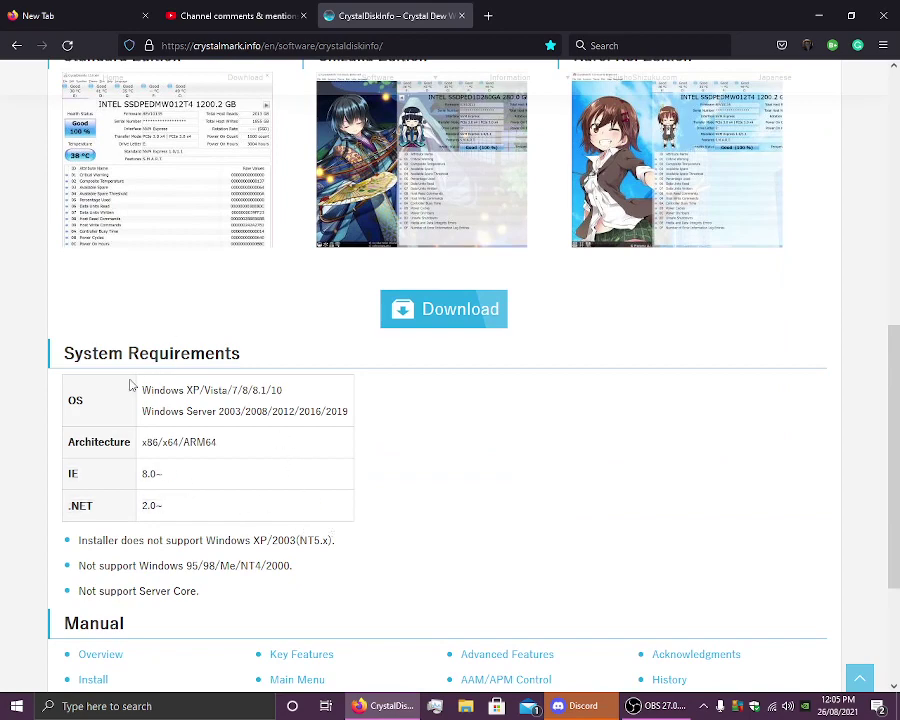
pyautogui.moveTo(138, 390); pyautogui.dragTo(283, 392)
pyautogui.click(281, 396)
pyautogui.scroll(-3, 245, 405)
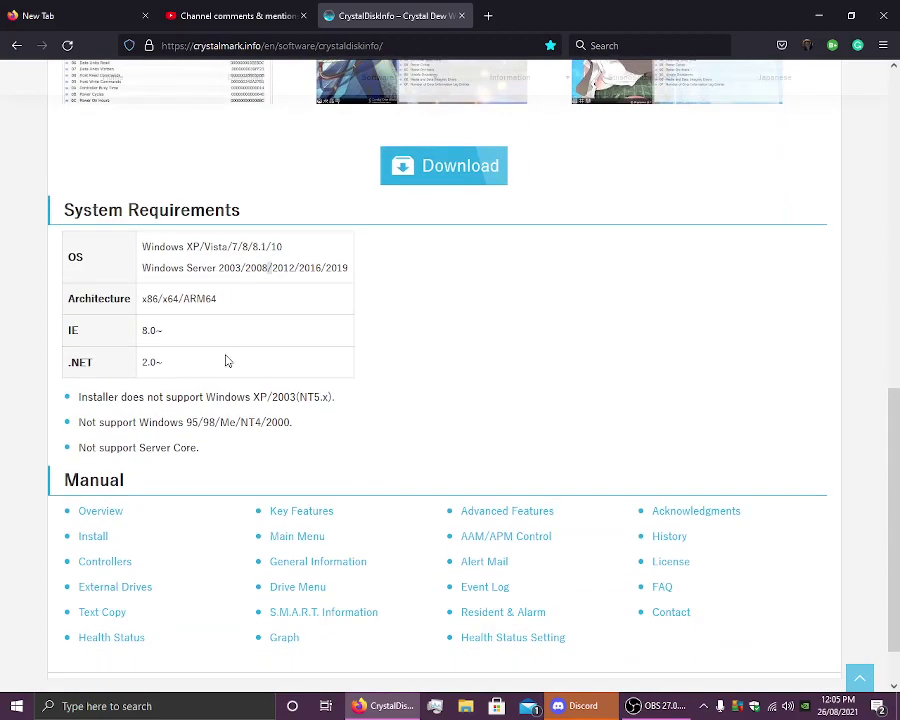
pyautogui.scroll(-2, 225, 365)
# Review the three CrystalDiskInfo editions, the quick download options, and the site's Information and Software entries
pyautogui.scroll(6, 215, 374)
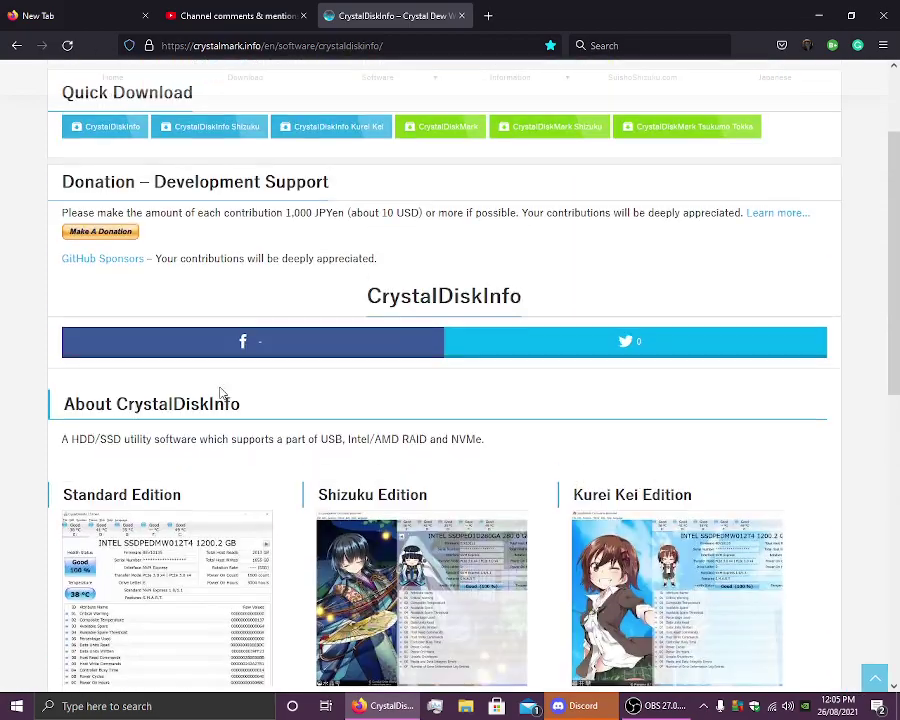
pyautogui.scroll(-3, 220, 394)
pyautogui.scroll(1, 3, 540)
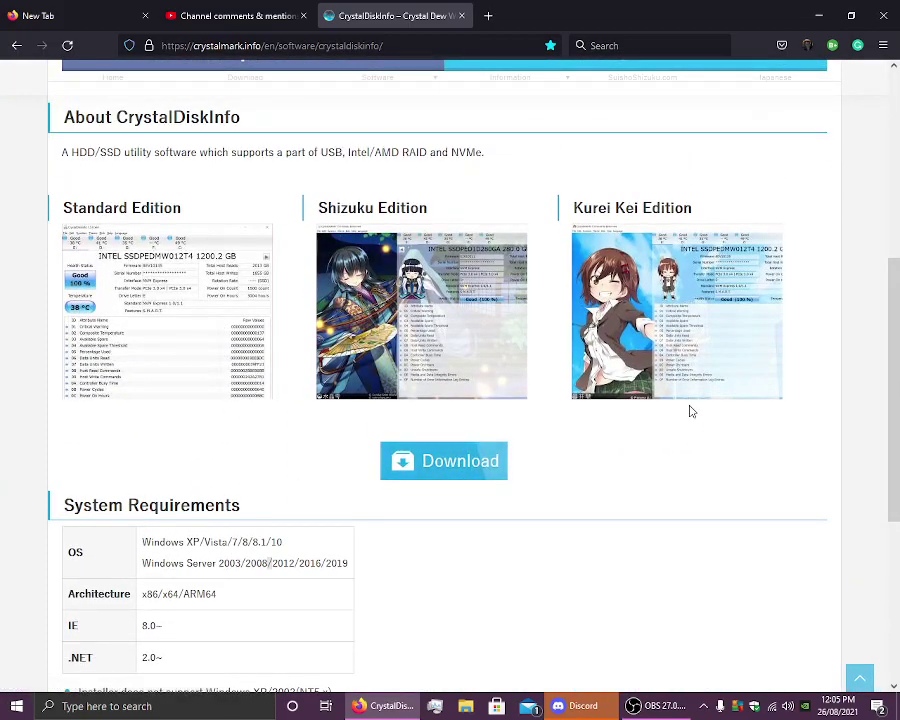
pyautogui.scroll(4, 729, 338)
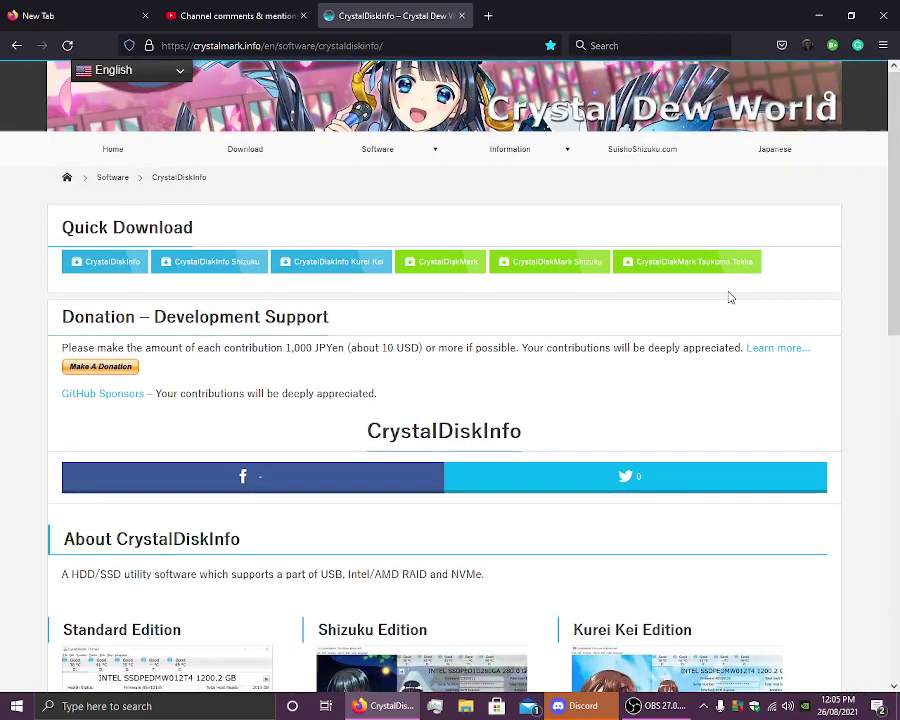
pyautogui.moveTo(542, 148)
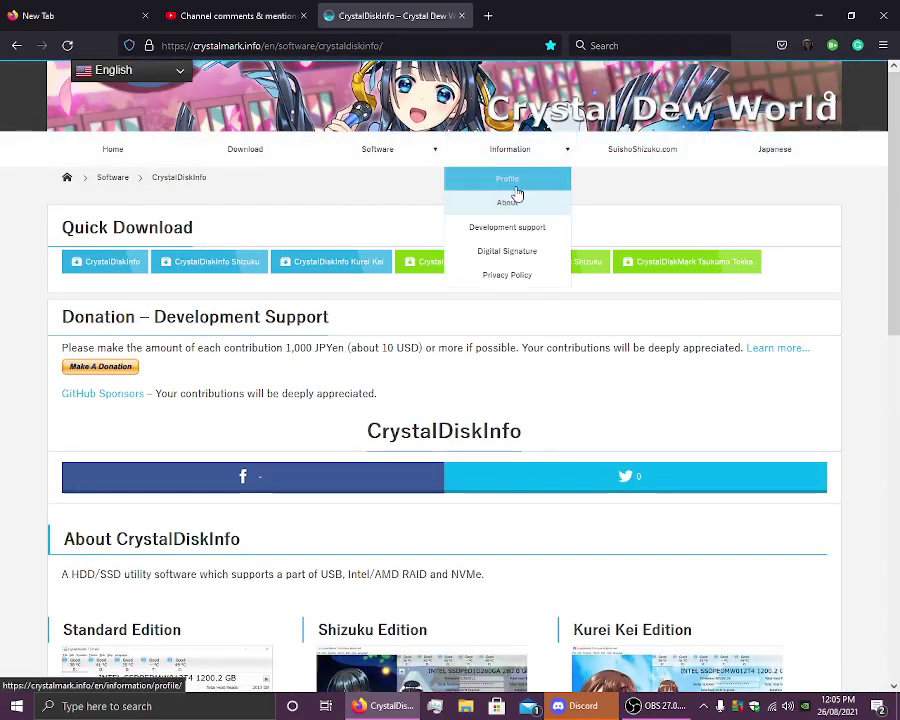
pyautogui.moveTo(378, 151)
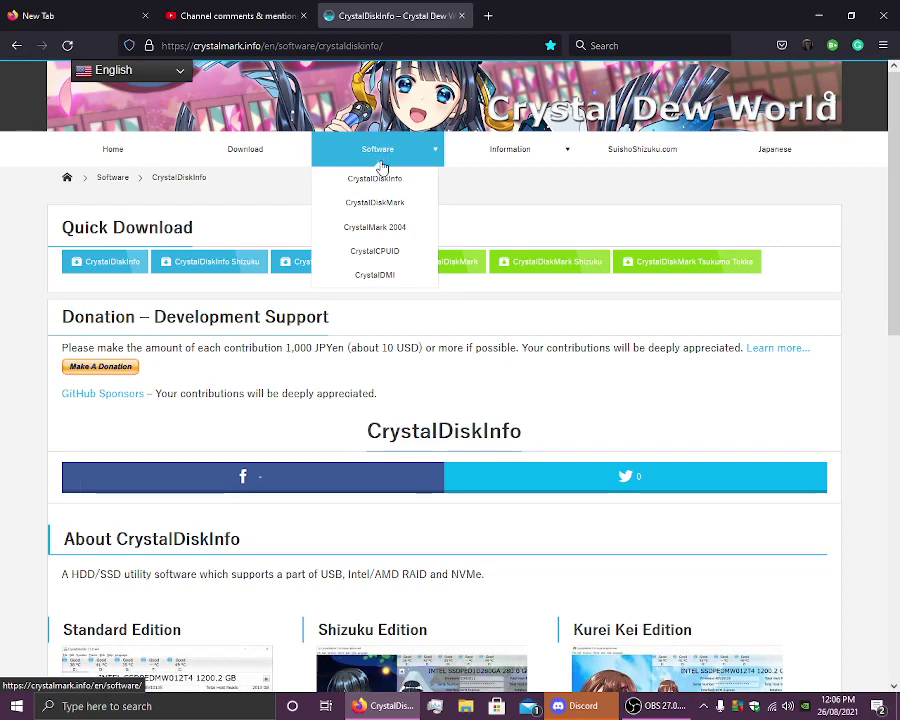
# Find CrystalDiskInfo among the installed Windows apps and launch it
pyautogui.click(90, 706)
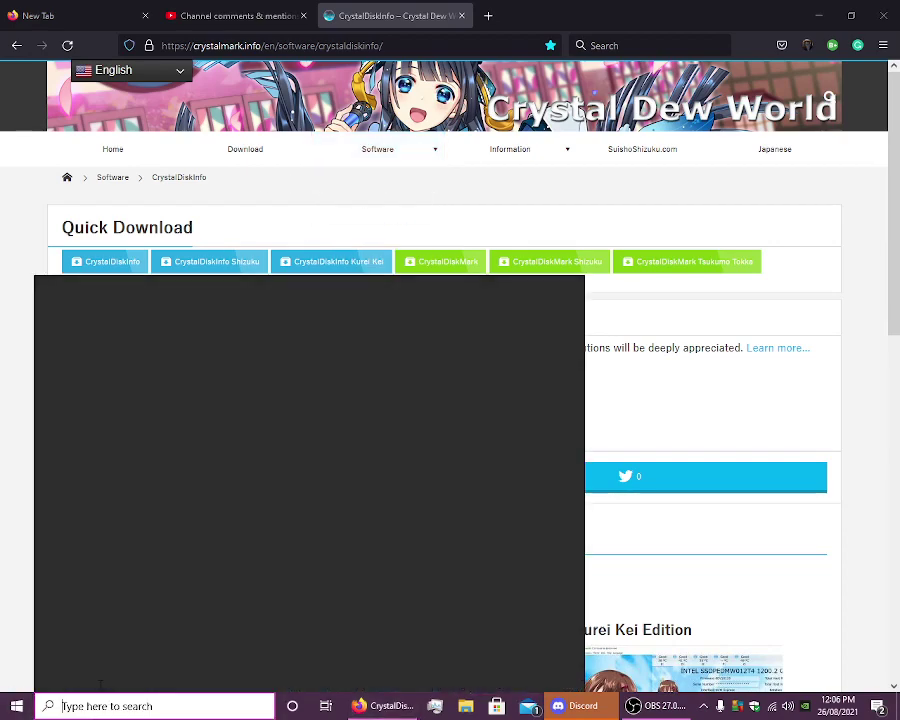
pyautogui.click(90, 706)
pyautogui.press('super')
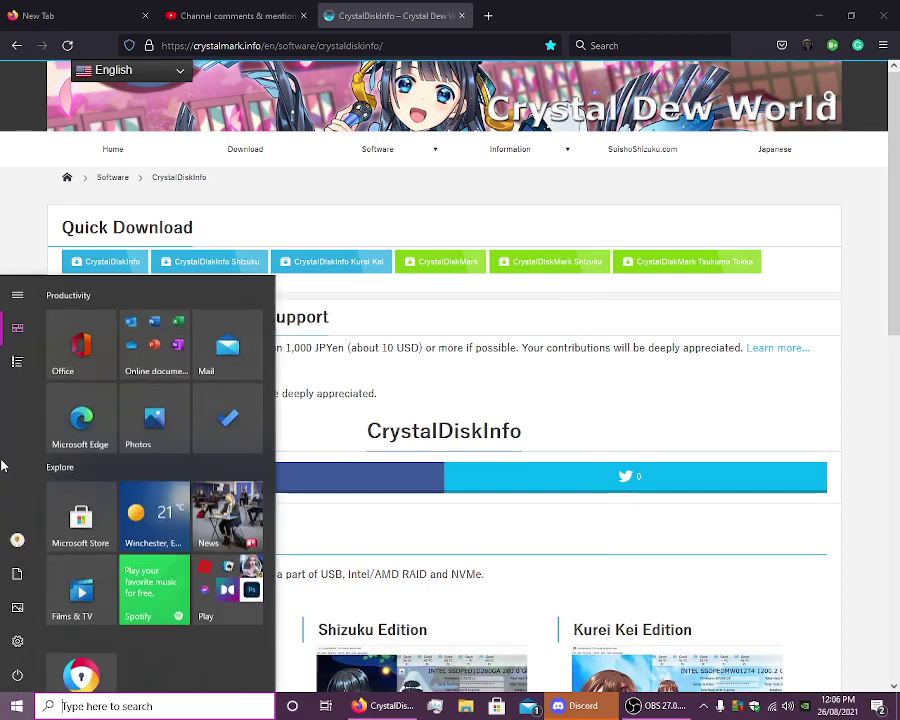
pyautogui.click(12, 361)
pyautogui.scroll(-1, 127, 460)
pyautogui.scroll(-10, 127, 460)
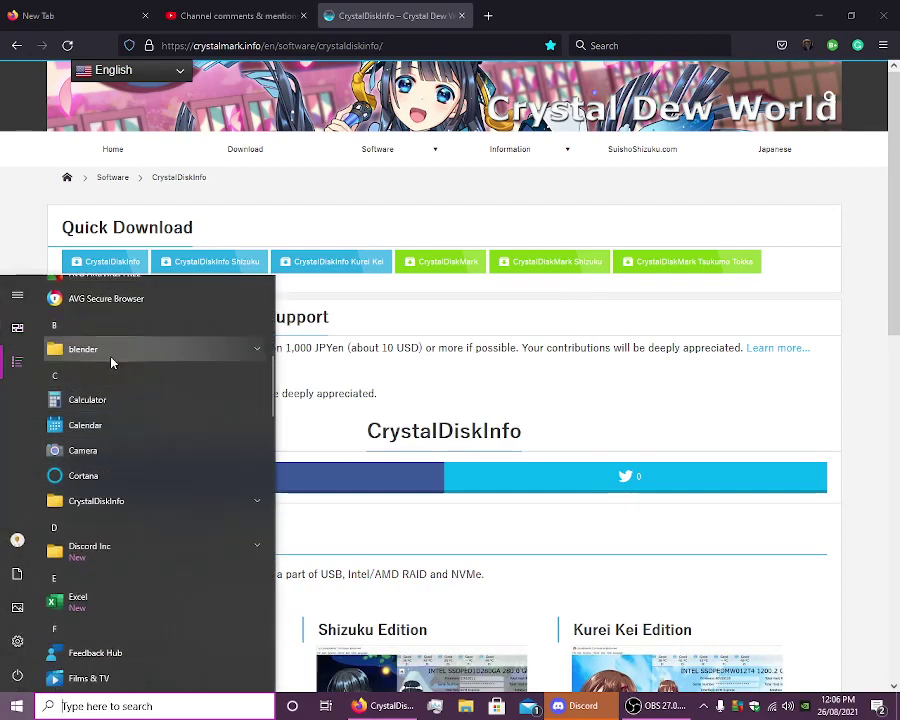
pyautogui.click(119, 501)
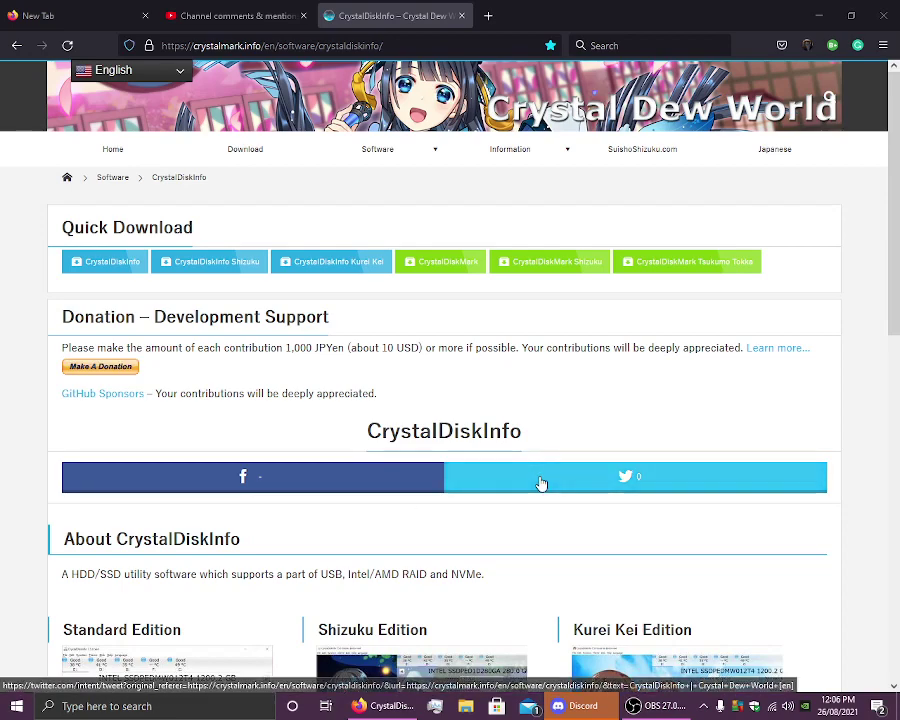
pyautogui.click(633, 706)
pyautogui.click(633, 706)
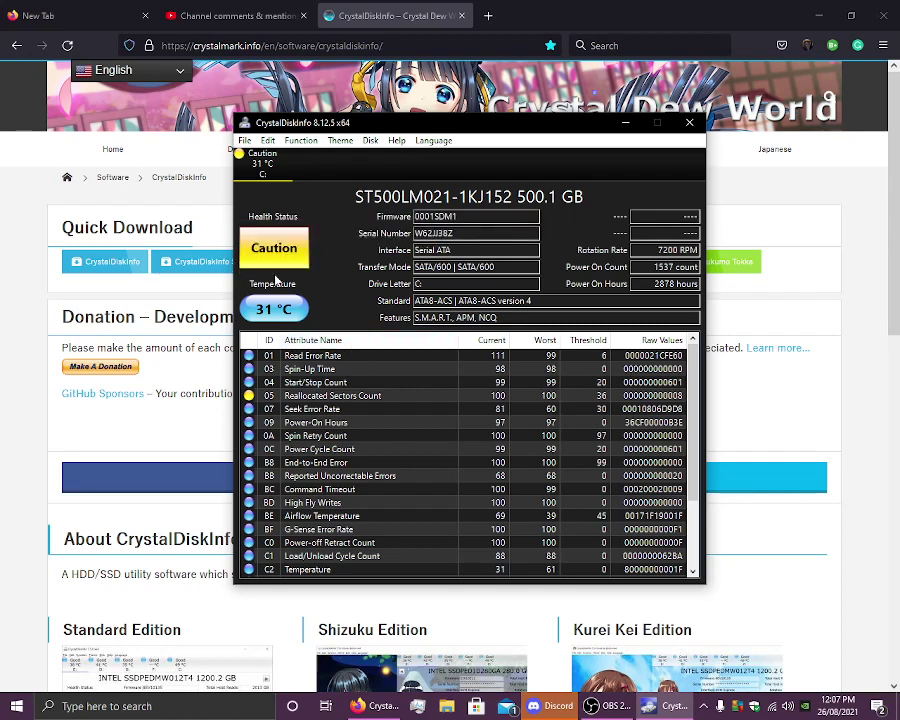
# Examine the drive's S.M.A.R.T. attributes one by one from Read Error Rate to Power-On Hours
pyautogui.scroll(-3, 250, 255)
pyautogui.scroll(3, 351, 358)
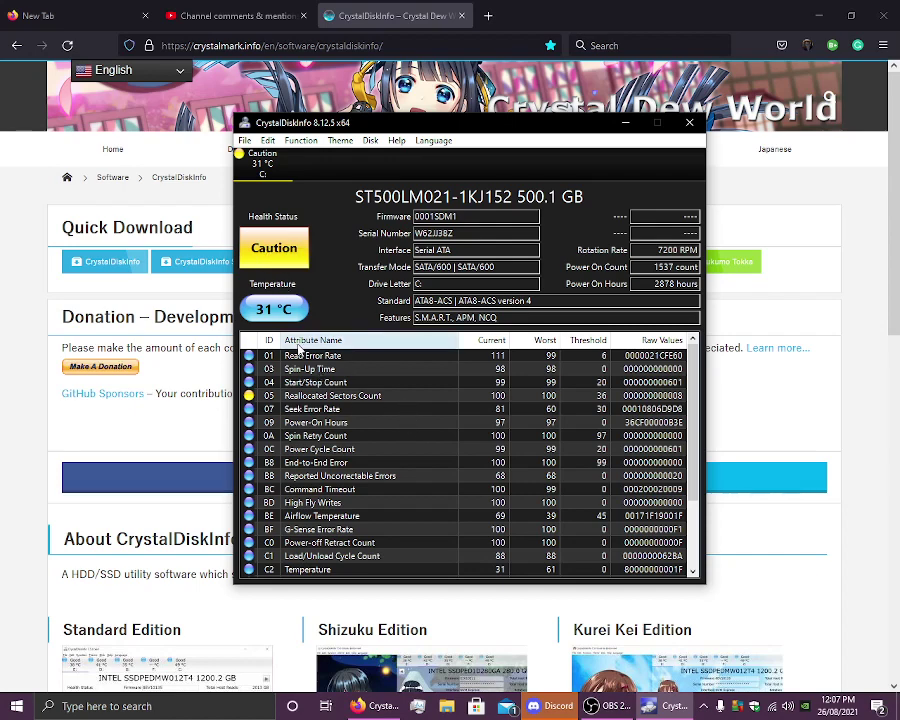
pyautogui.click(350, 358)
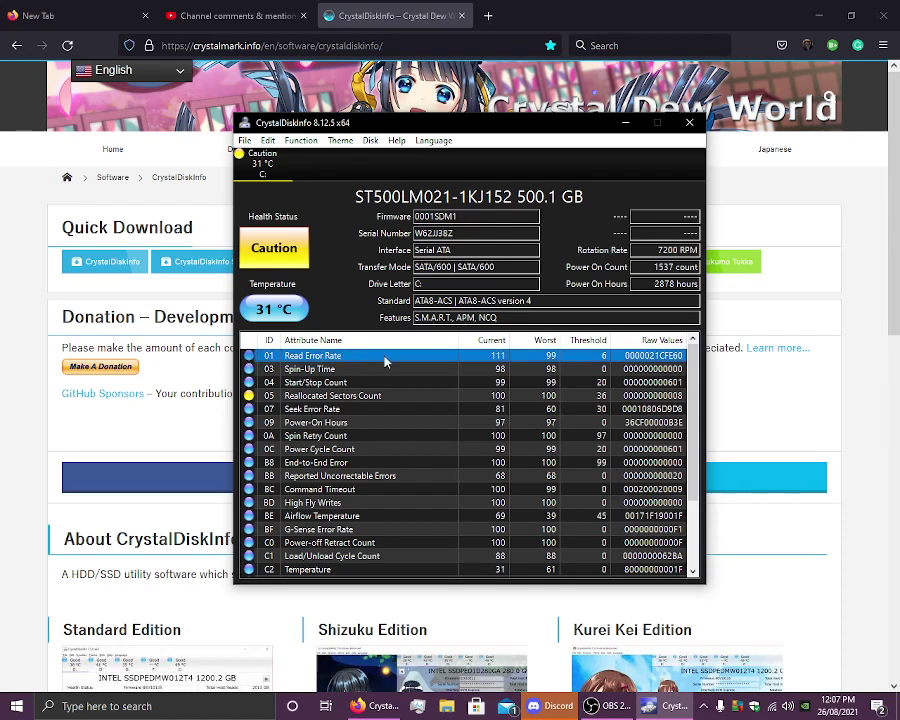
pyautogui.click(324, 372)
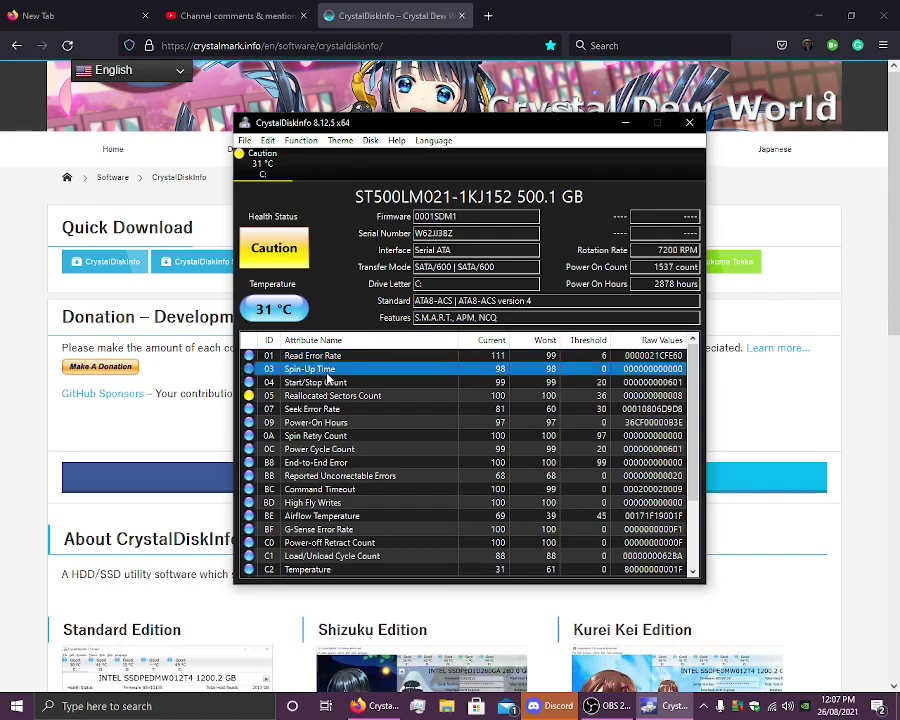
pyautogui.click(463, 387)
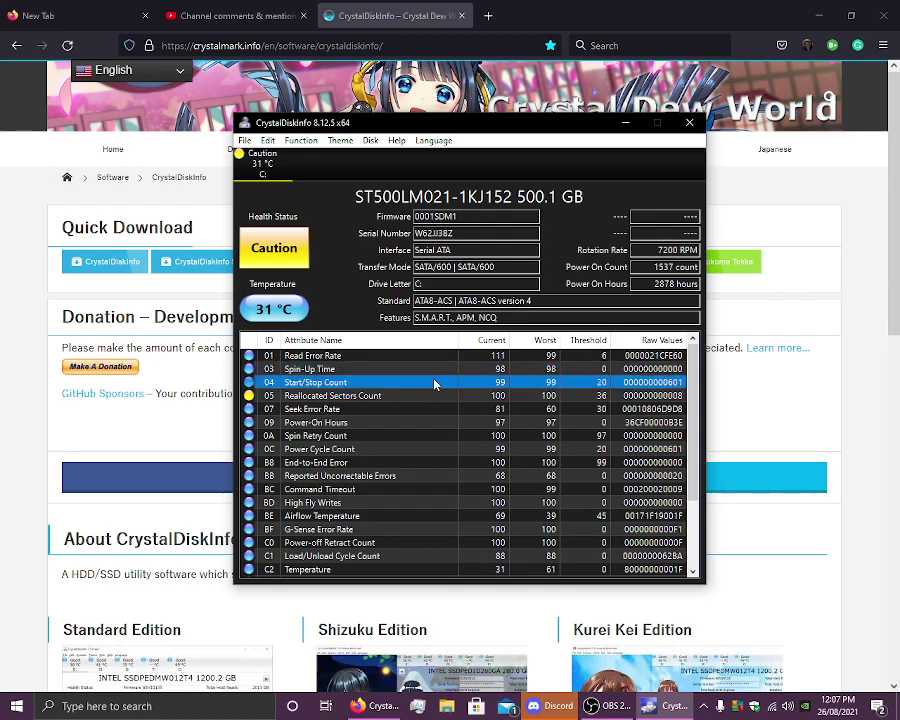
pyautogui.click(439, 393)
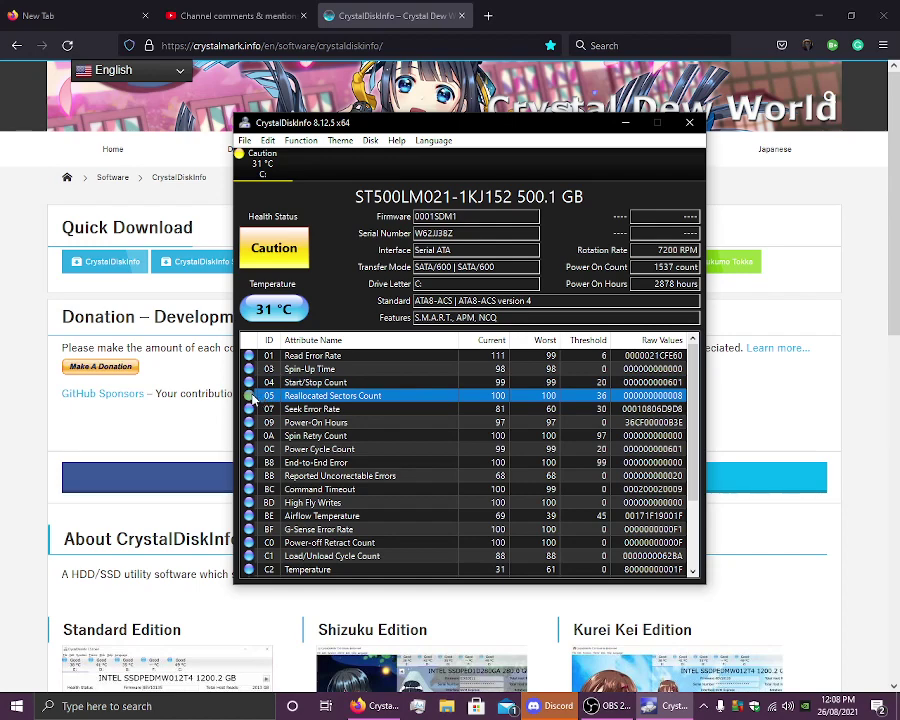
pyautogui.click(262, 408)
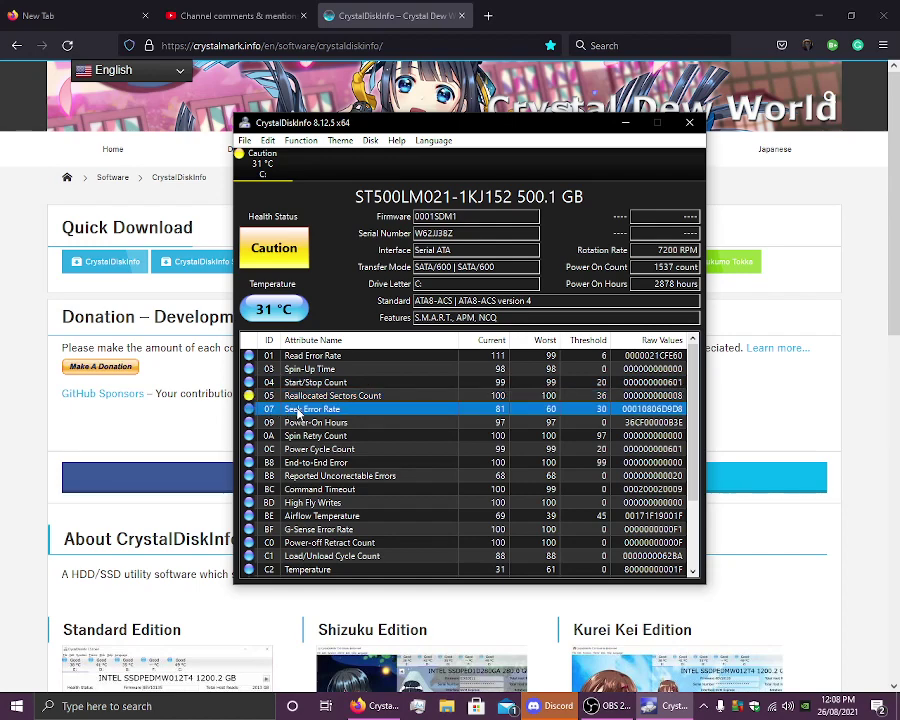
pyautogui.click(310, 423)
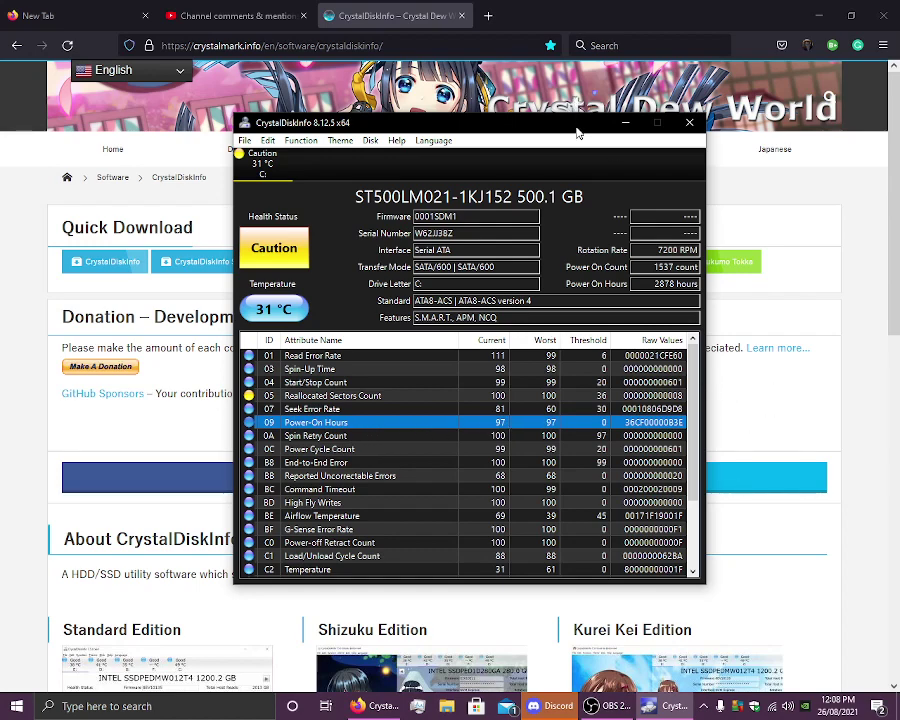
# Reposition the CrystalDiskInfo window and examine the attributes from Spin Retry Count to Reported Uncorrectable Errors
pyautogui.moveTo(573, 126); pyautogui.dragTo(502, 117)
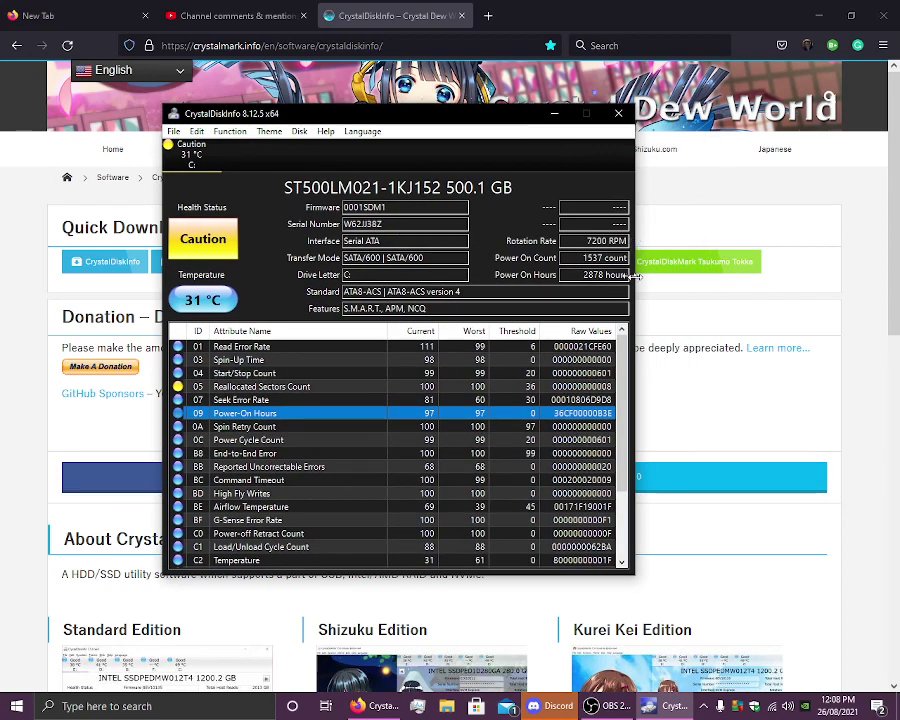
pyautogui.scroll(-2, 243, 388)
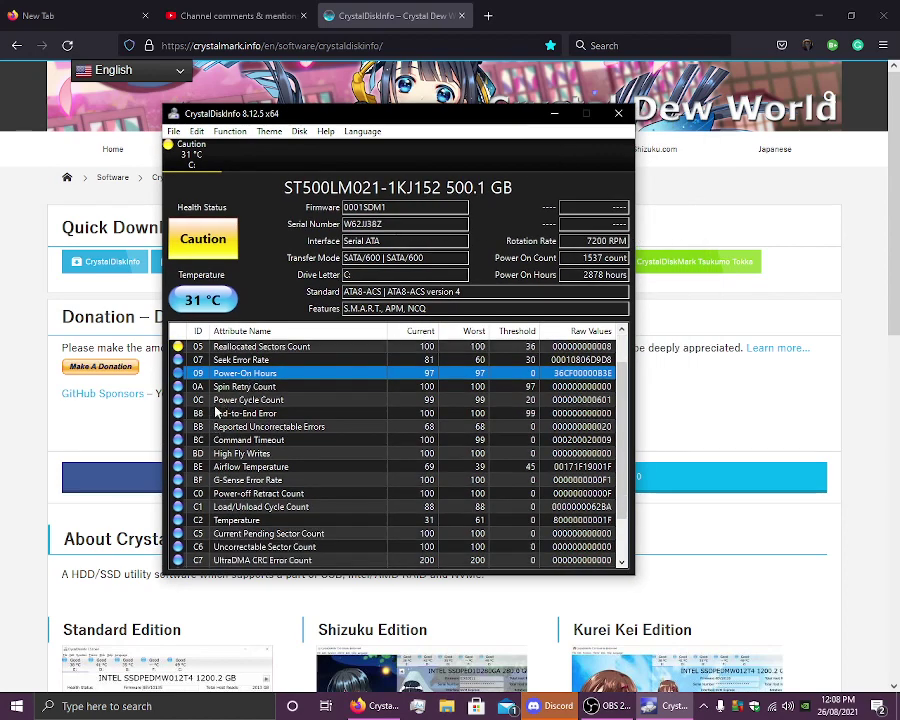
pyautogui.click(218, 388)
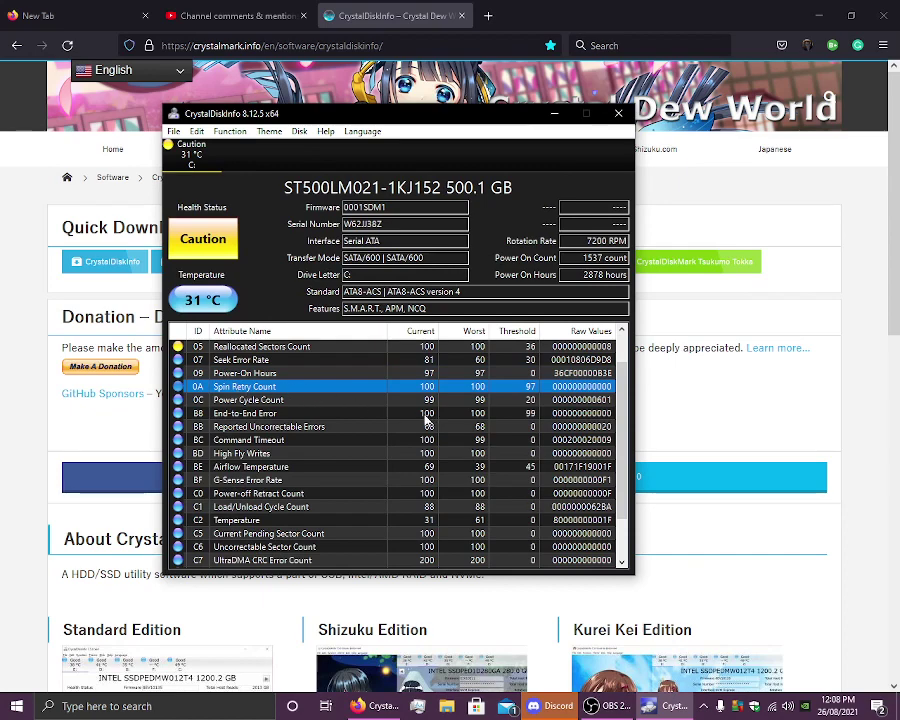
pyautogui.click(347, 404)
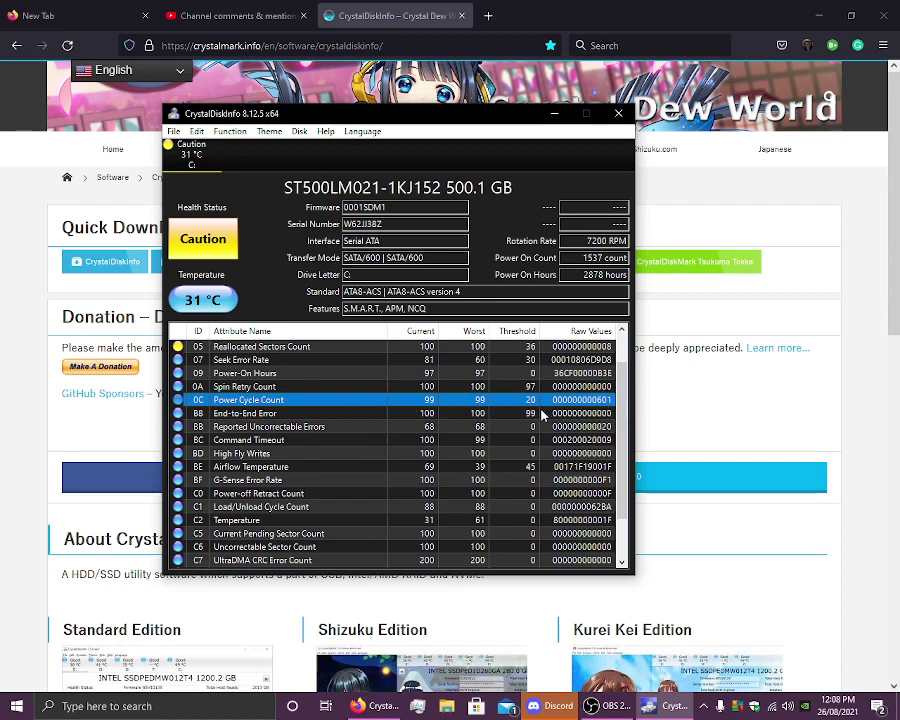
pyautogui.press('Down')
pyautogui.press('Down')
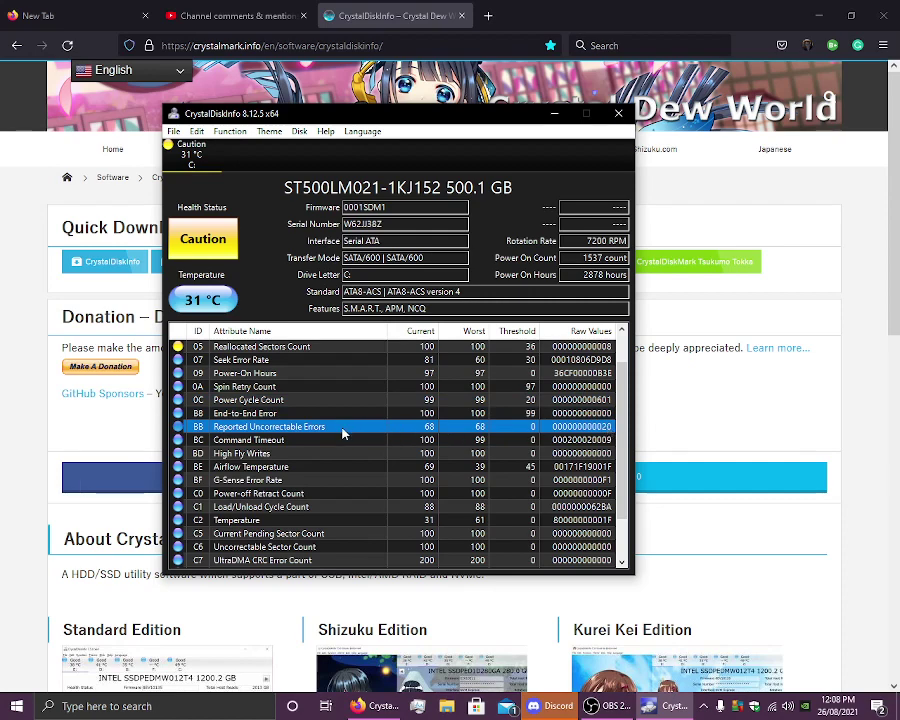
# Examine the Command Timeout, High Fly Writes, Airflow Temperature and G-Sense Error Rate attributes
pyautogui.click(329, 440)
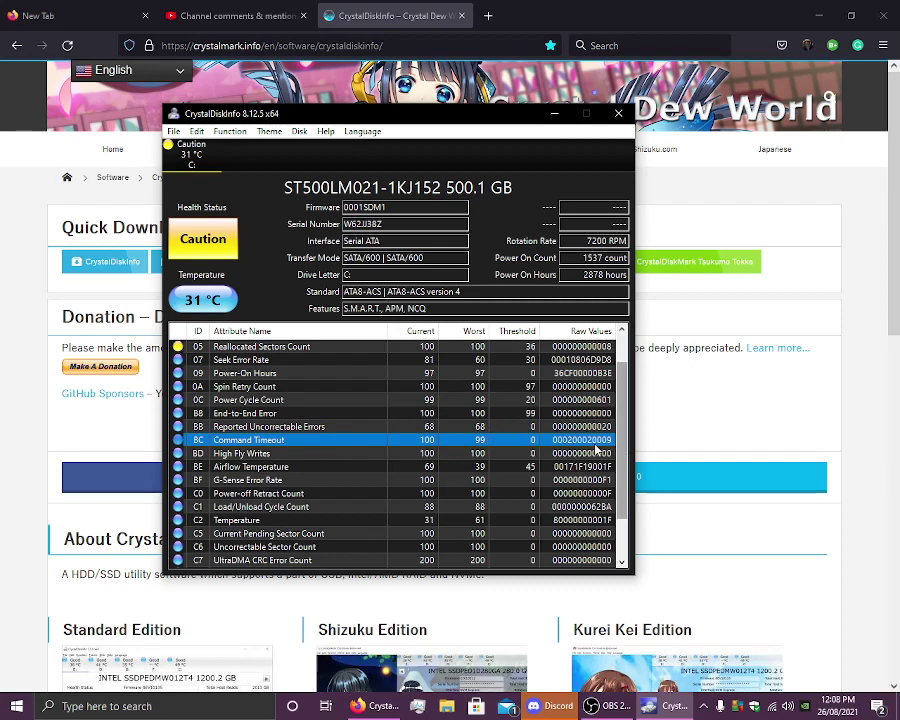
pyautogui.click(390, 455)
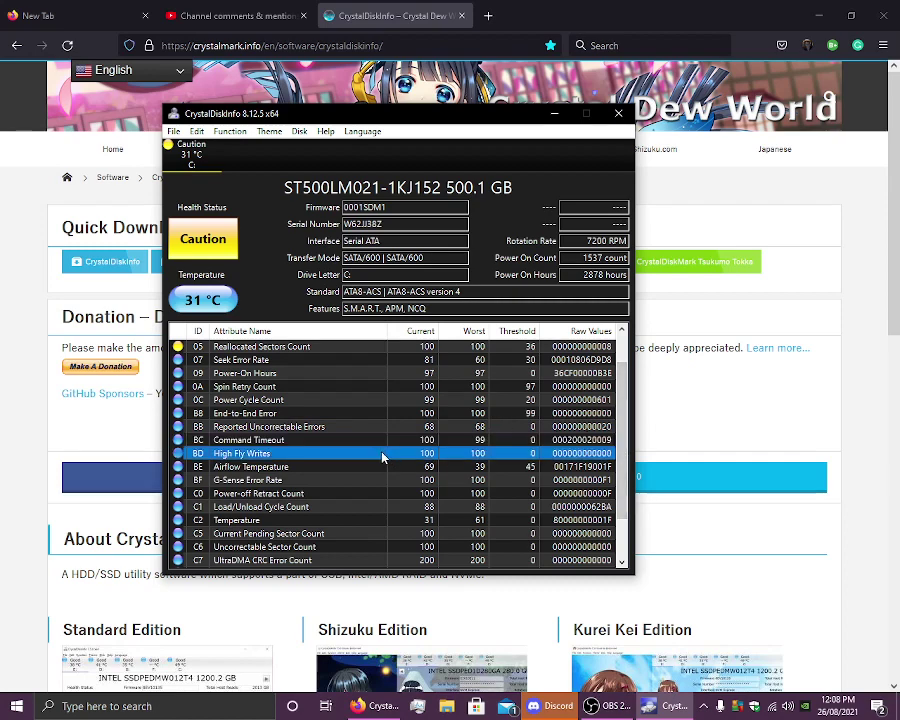
pyautogui.click(322, 473)
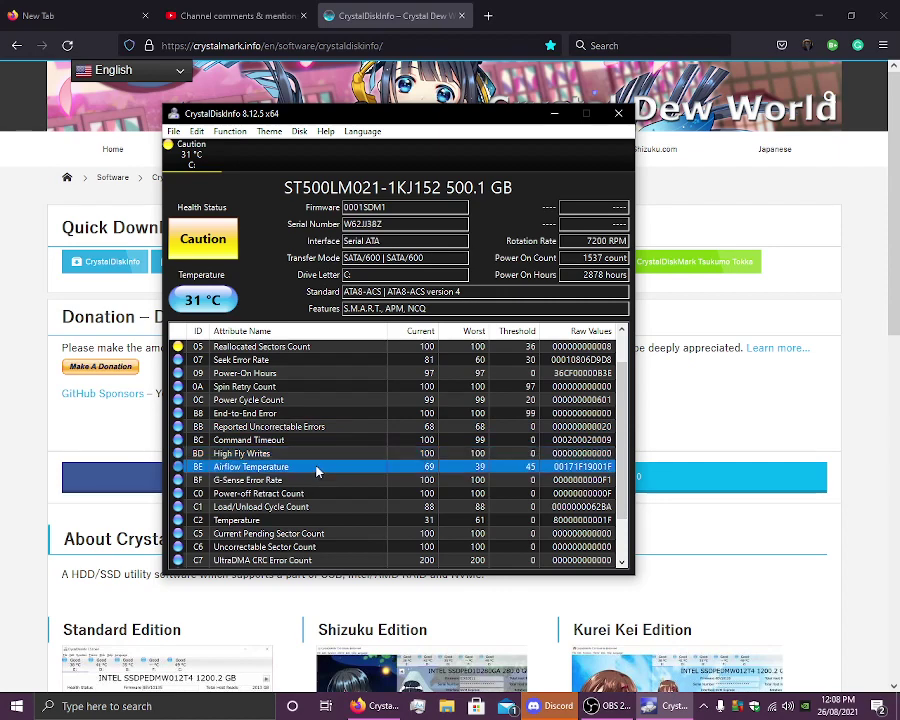
pyautogui.click(312, 482)
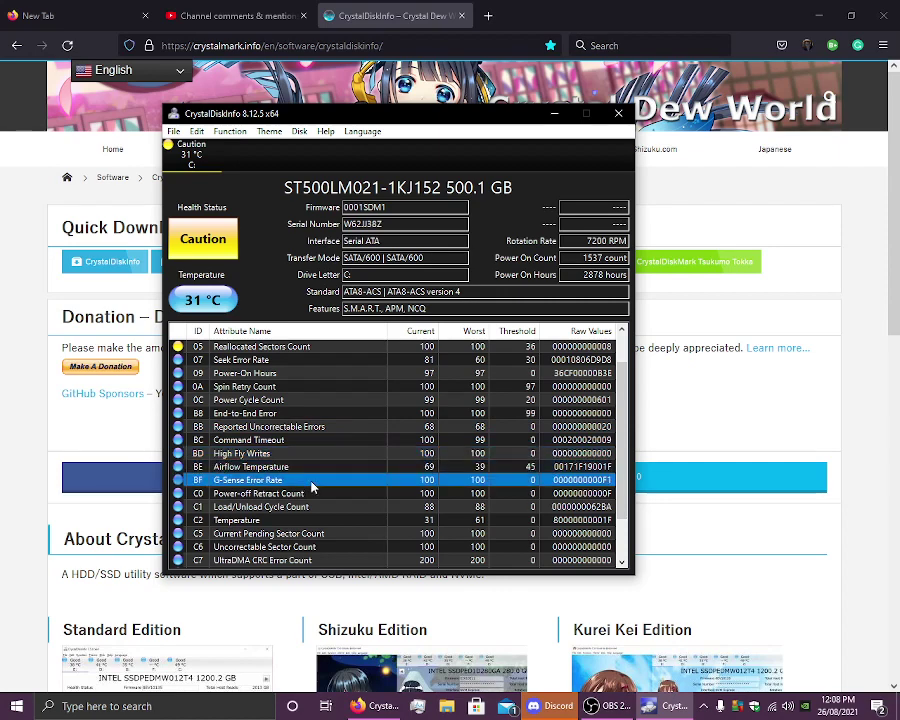
# Examine the remaining attributes, including Power-off Retract Count, Load/Unload Cycle Count and Temperature
pyautogui.scroll(-1, 311, 473)
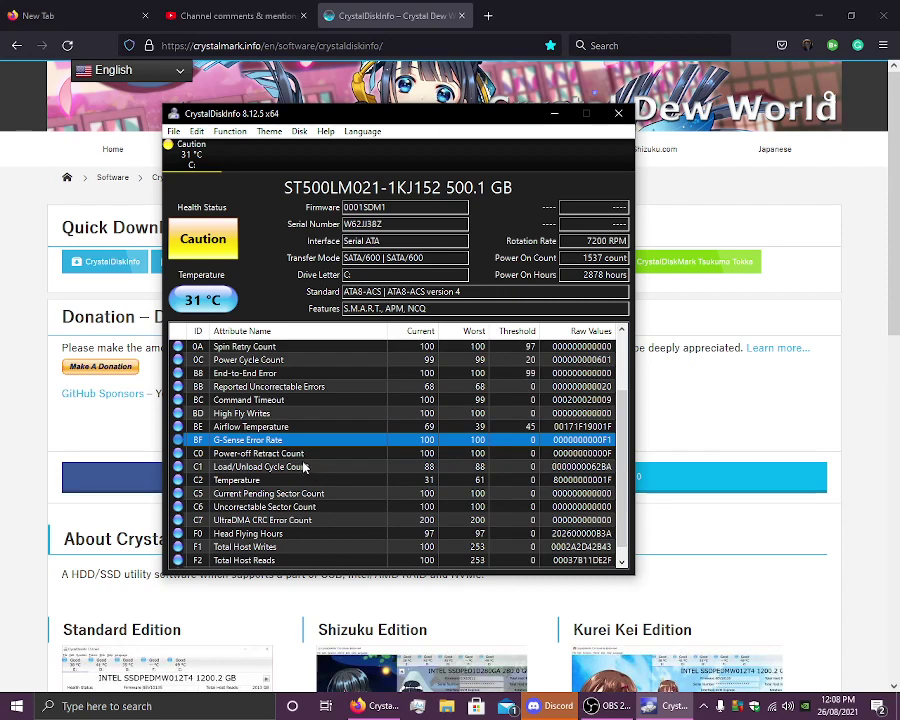
pyautogui.scroll(-1, 186, 446)
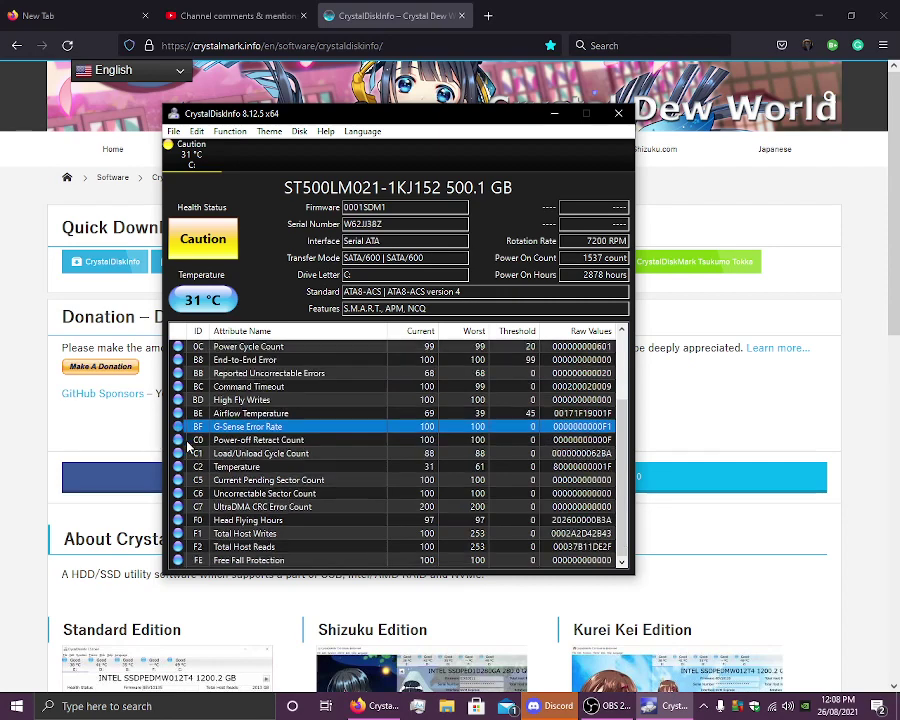
pyautogui.click(241, 480)
pyautogui.click(241, 441)
pyautogui.click(257, 427)
pyautogui.click(255, 441)
pyautogui.click(237, 427)
pyautogui.click(245, 453)
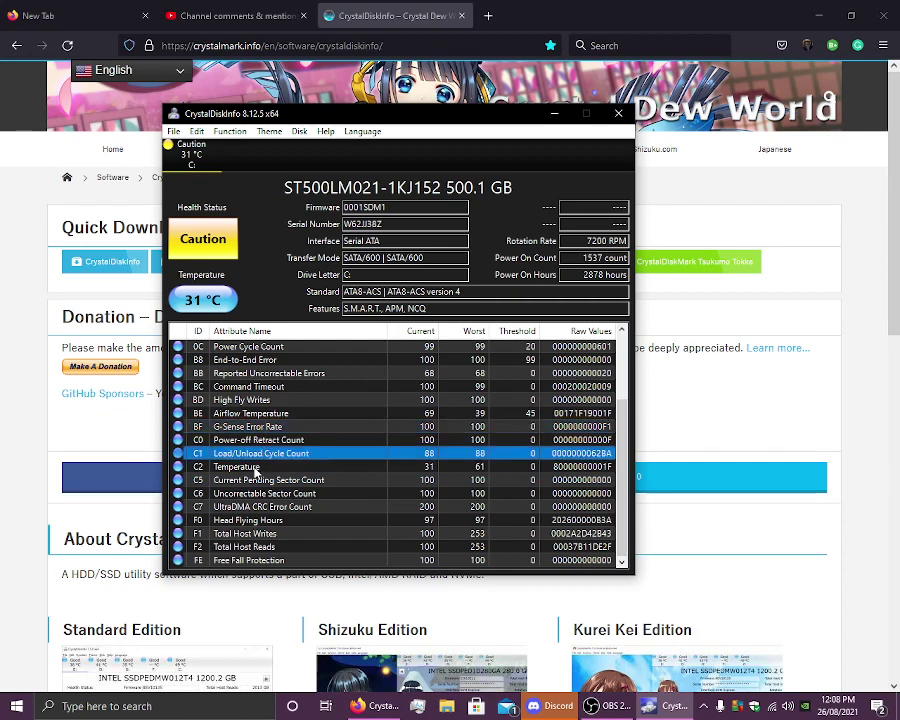
pyautogui.click(256, 467)
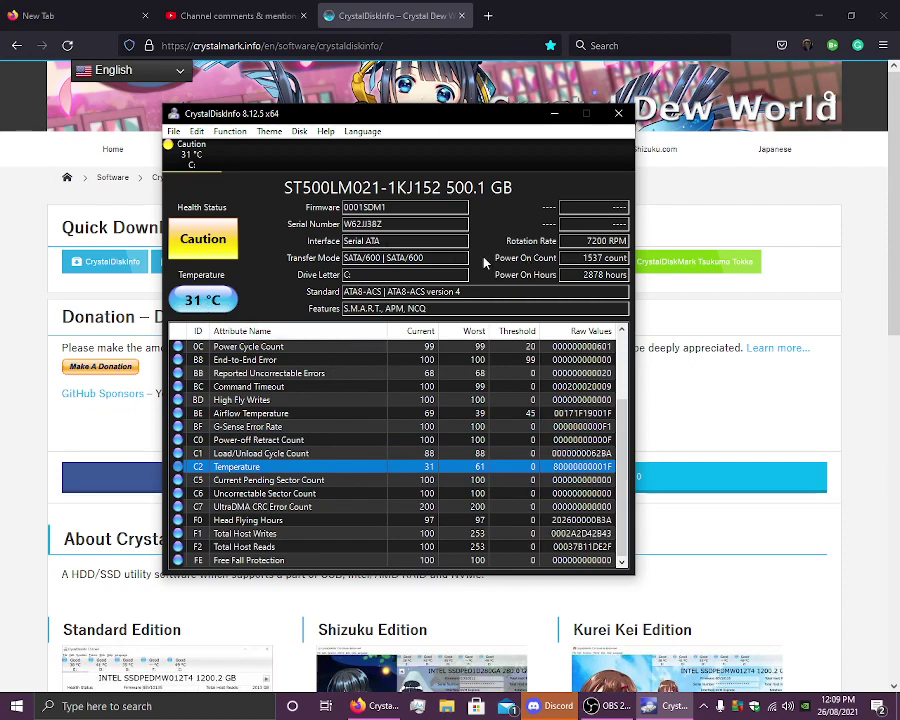
# Examine the drive's transfer mode, the Reallocated Sectors Count attribute and the reason given for the Caution health status
pyautogui.moveTo(424, 257); pyautogui.dragTo(344, 257)
pyautogui.click(347, 257)
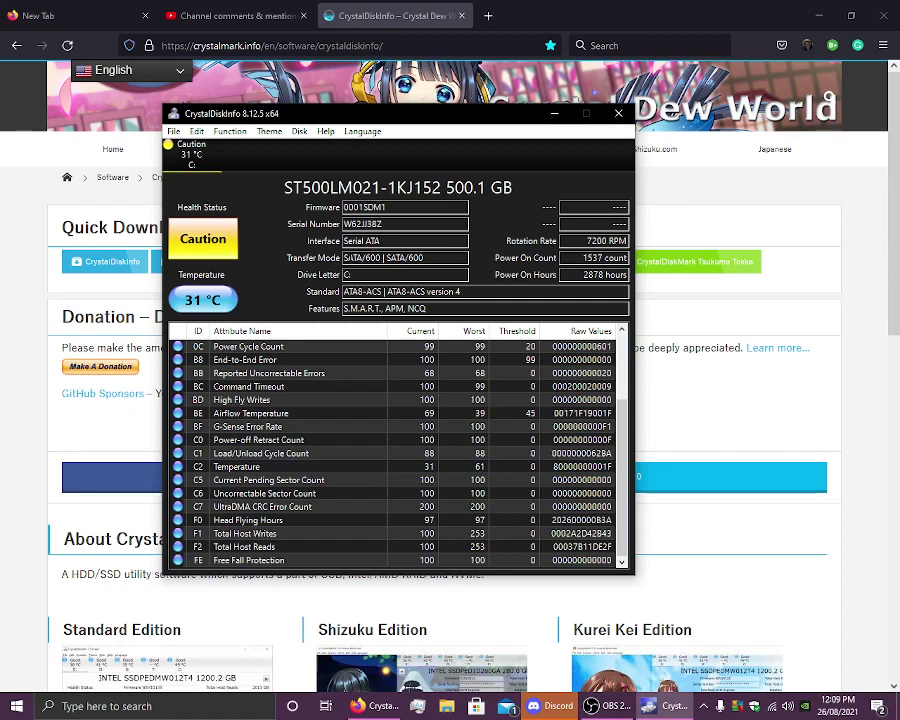
pyautogui.scroll(3, 362, 352)
pyautogui.click(231, 376)
pyautogui.click(235, 387)
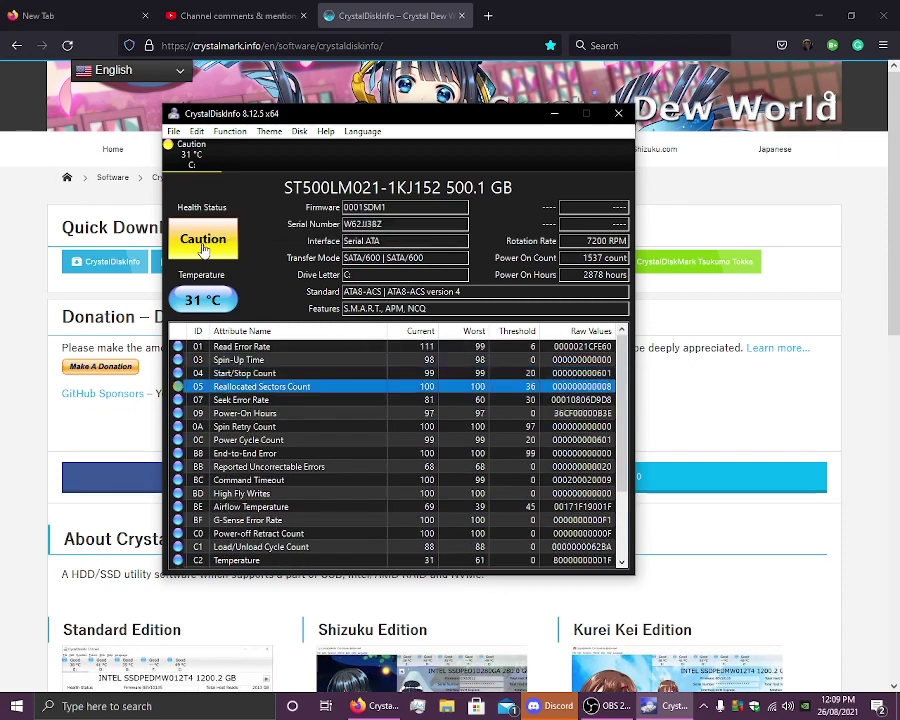
pyautogui.moveTo(203, 242)
pyautogui.moveTo(351, 117); pyautogui.dragTo(435, 132)
pyautogui.moveTo(299, 258)
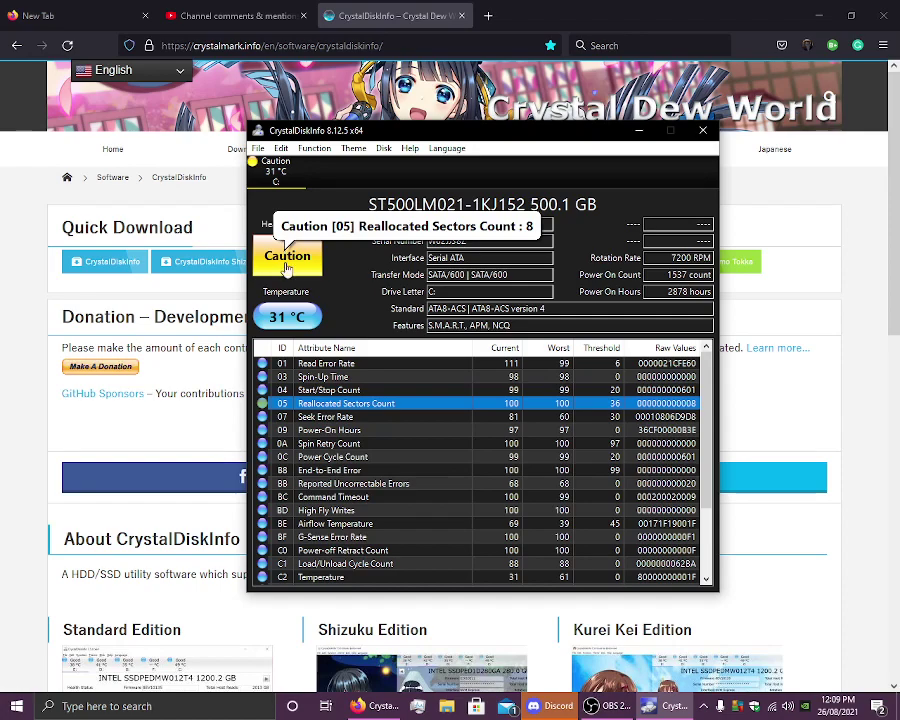
pyautogui.click(639, 130)
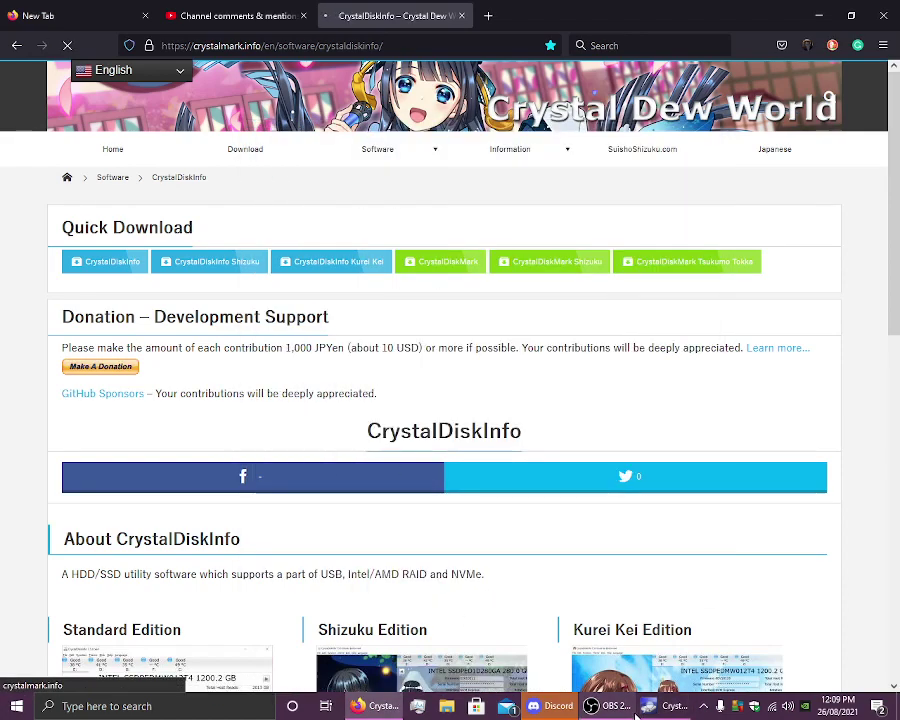
pyautogui.click(630, 708)
pyautogui.click(662, 706)
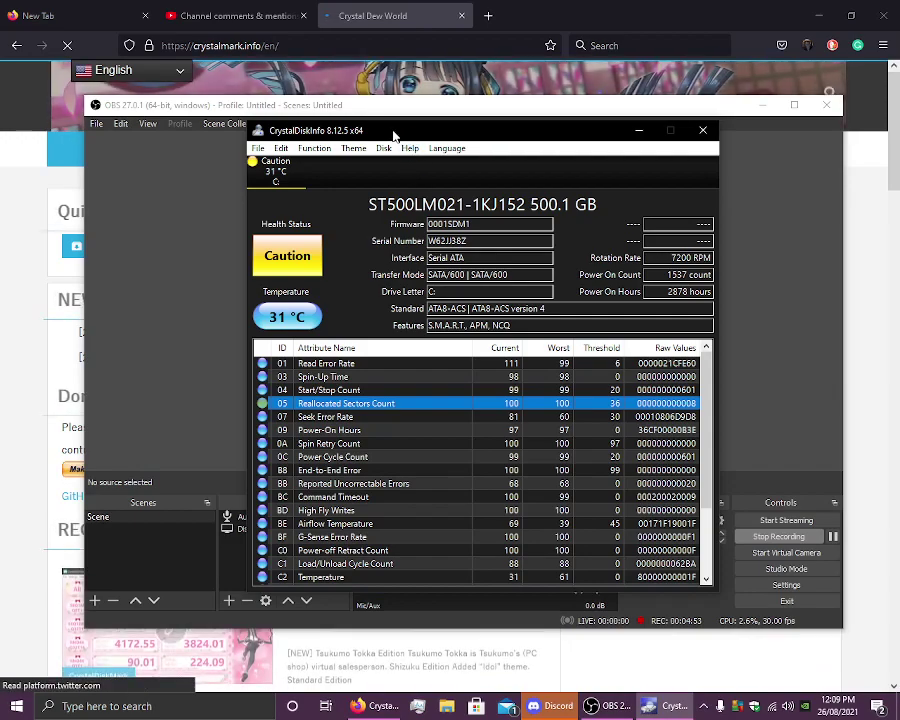
pyautogui.moveTo(391, 135); pyautogui.dragTo(376, 131)
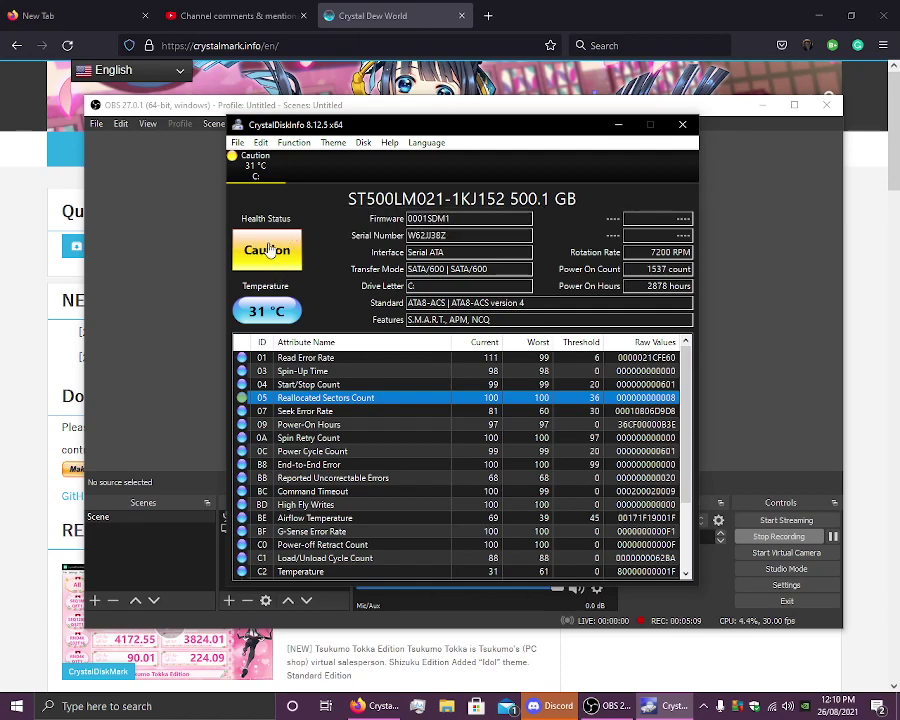
# Look through the full S.M.A.R.T. attribute list from Read Error Rate to Free Fall Protection
pyautogui.scroll(-4, 365, 428)
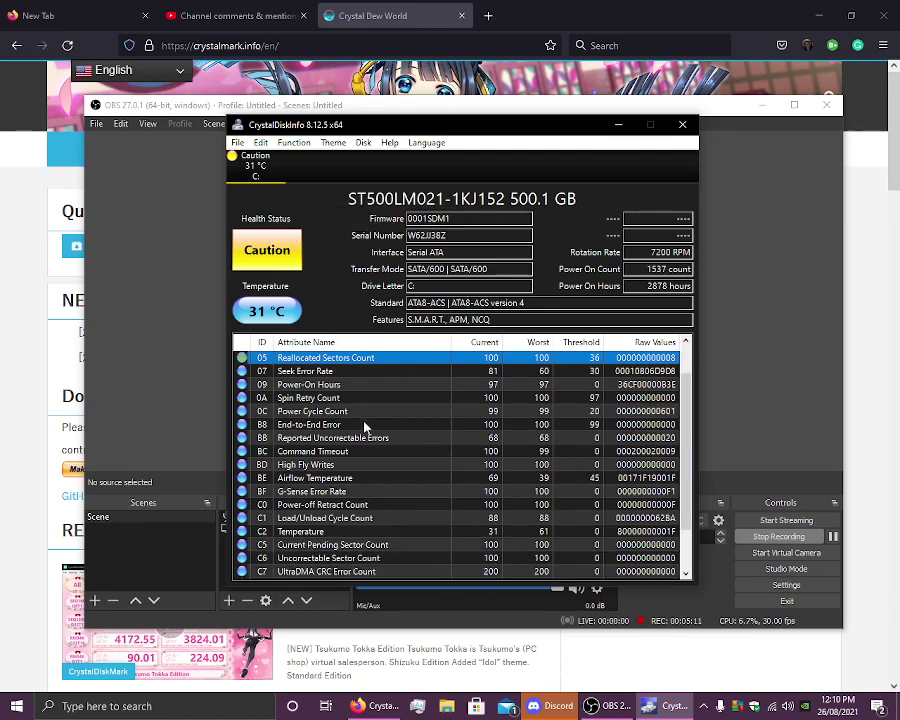
pyautogui.scroll(1, 365, 428)
pyautogui.scroll(-1, 365, 428)
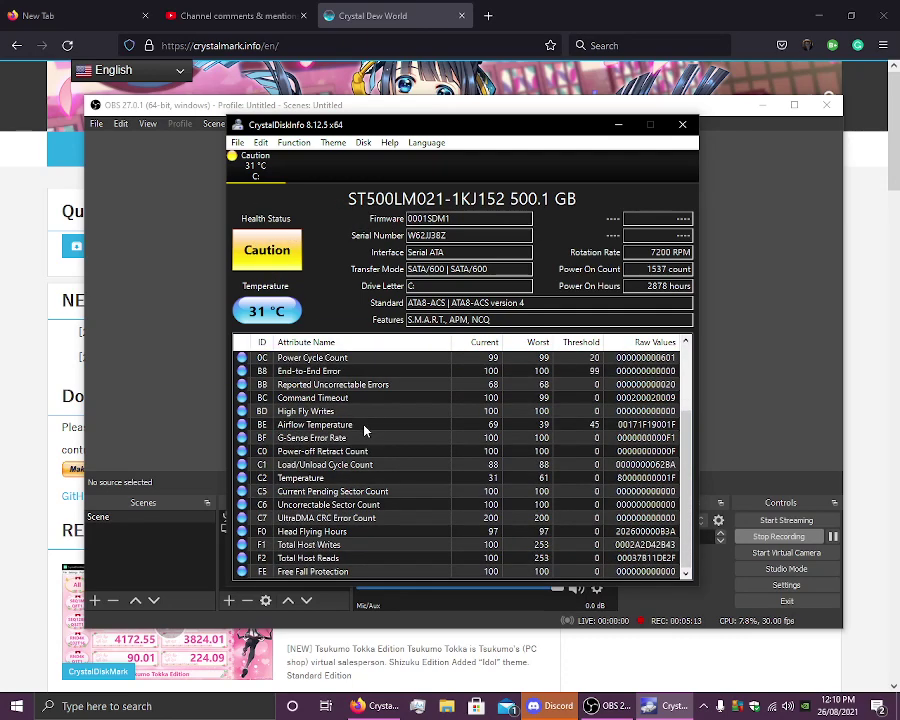
pyautogui.scroll(2, 365, 430)
pyautogui.scroll(-2, 365, 430)
pyautogui.scroll(2, 365, 430)
pyautogui.scroll(-2, 365, 430)
pyautogui.scroll(2, 365, 433)
pyautogui.scroll(-2, 364, 437)
pyautogui.scroll(3, 360, 437)
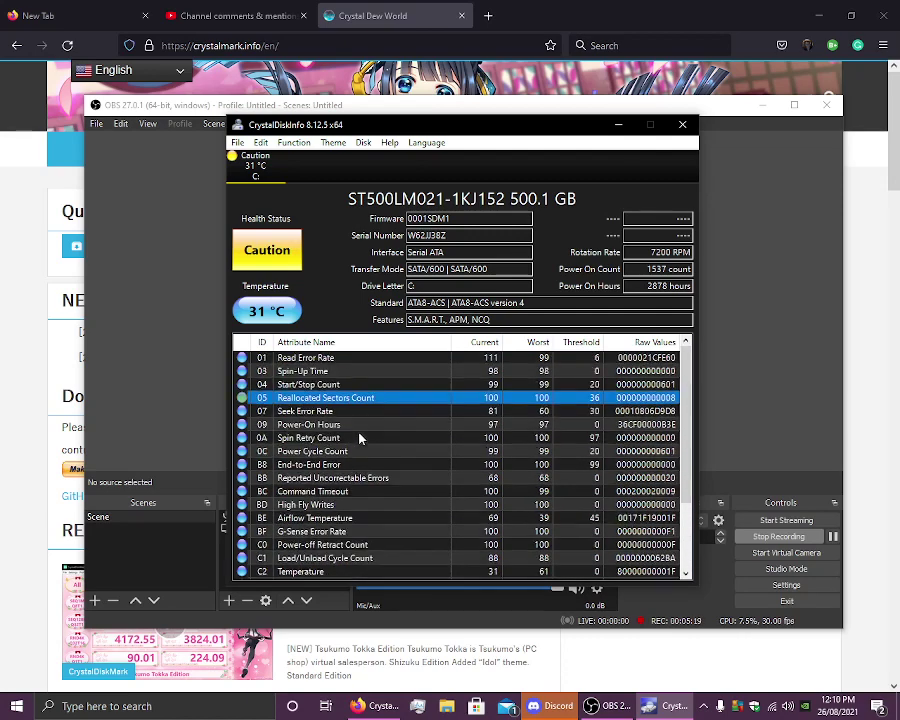
# Highlight the Reallocated Sectors Count attribute and check it against the details of the Caution health status
pyautogui.click(290, 425)
pyautogui.click(294, 411)
pyautogui.press('Up')
pyautogui.scroll(-3, 336, 422)
pyautogui.scroll(3, 365, 440)
pyautogui.moveTo(262, 236)
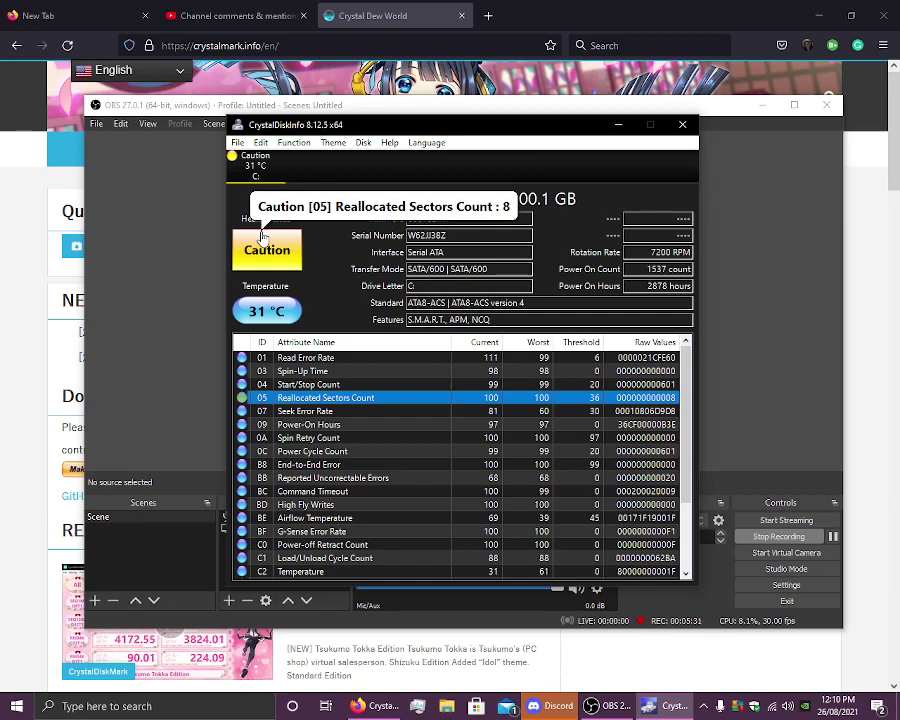
pyautogui.click(528, 110)
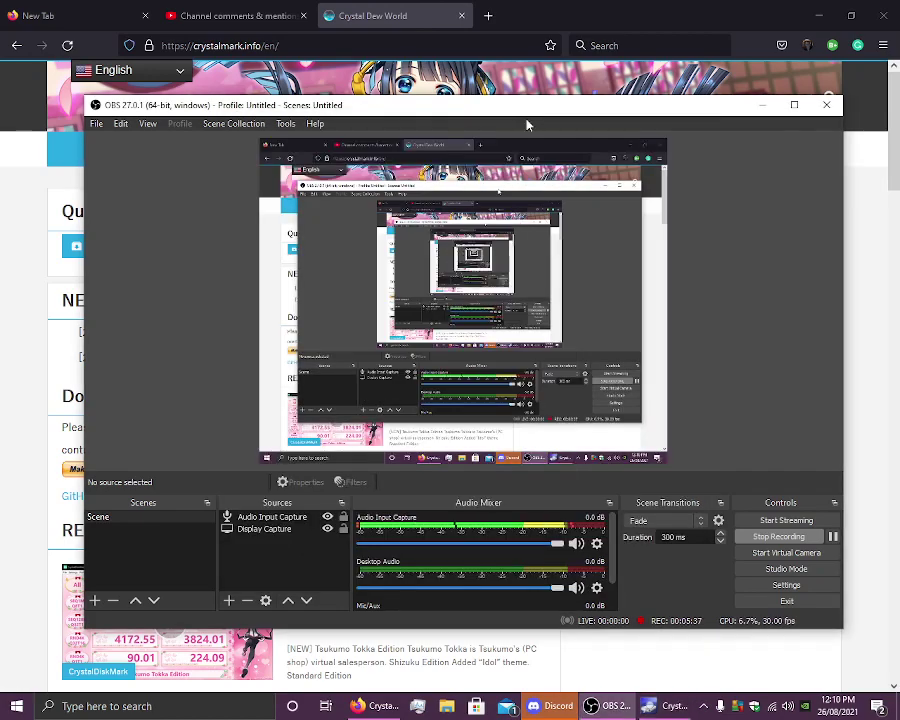
pyautogui.click(622, 707)
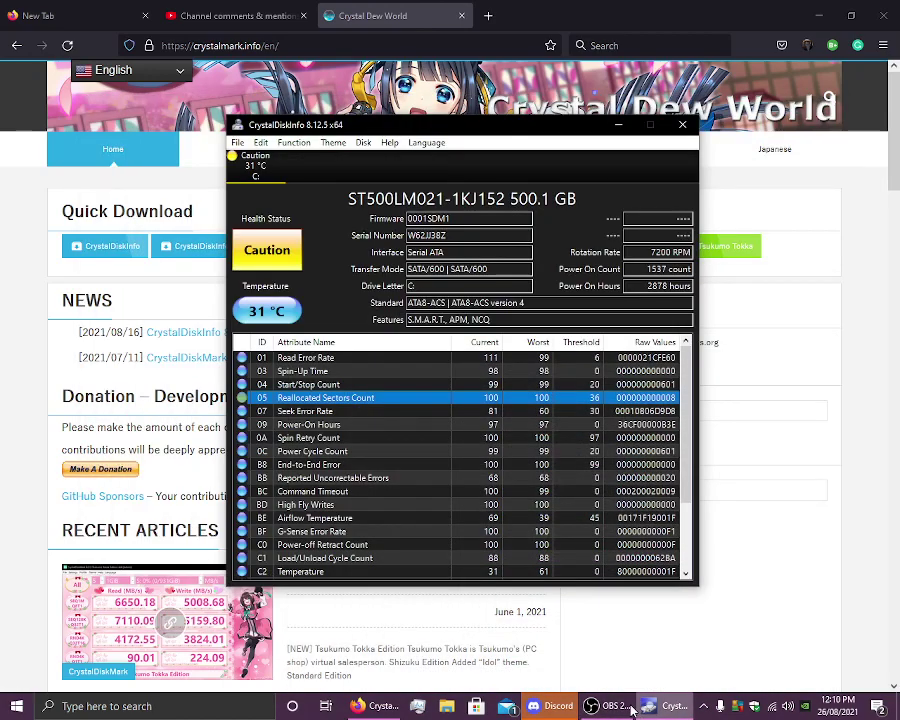
pyautogui.click(625, 707)
pyautogui.click(665, 706)
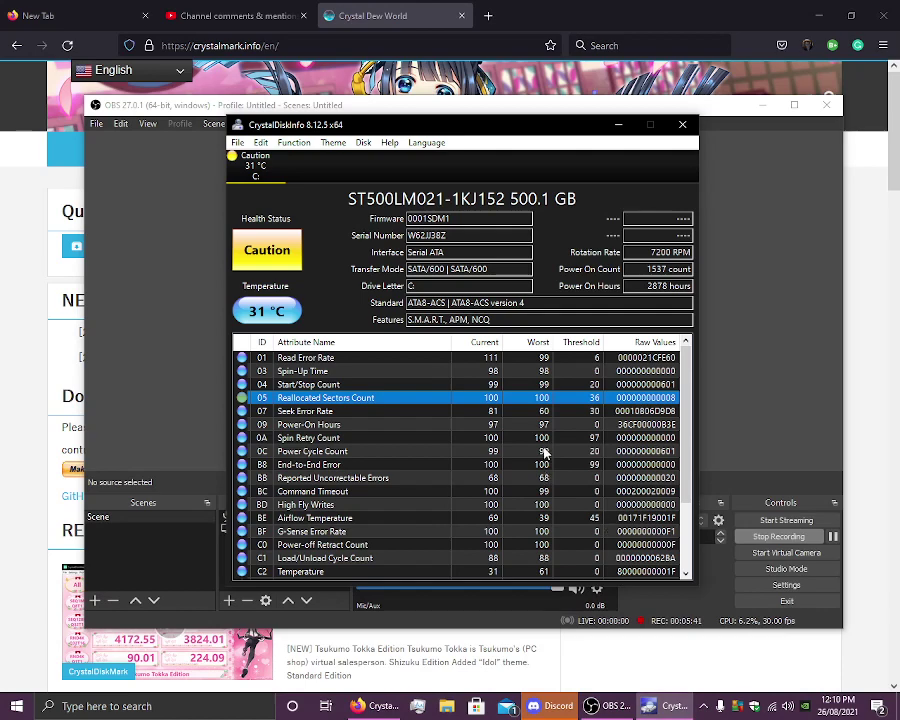
# Look over the S.M.A.R.T. attribute list again and reposition the CrystalDiskInfo window
pyautogui.scroll(-3, 541, 459)
pyautogui.scroll(3, 541, 459)
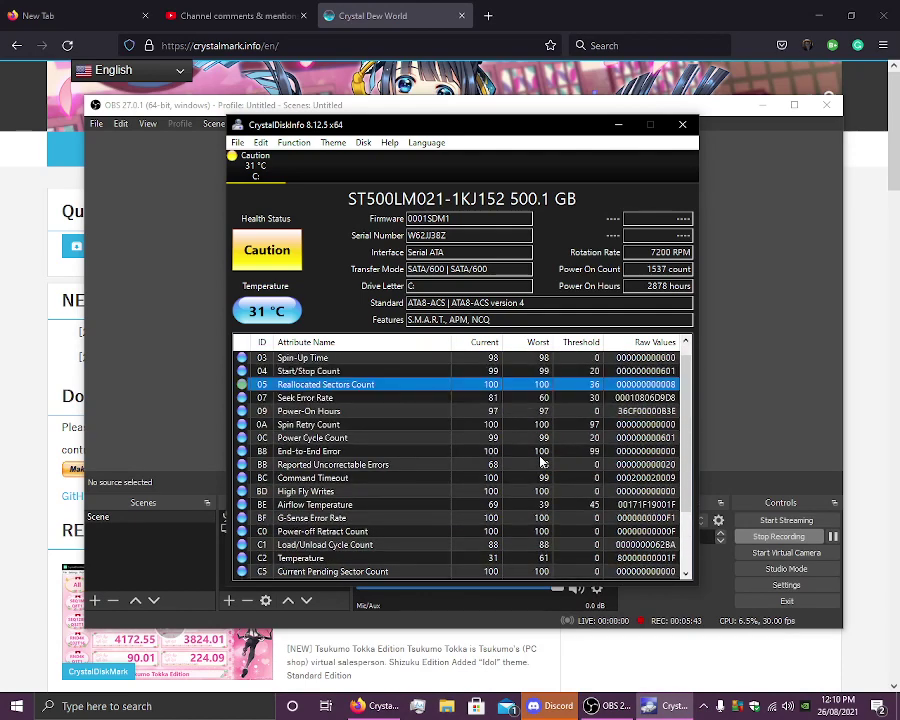
pyautogui.scroll(1, 537, 456)
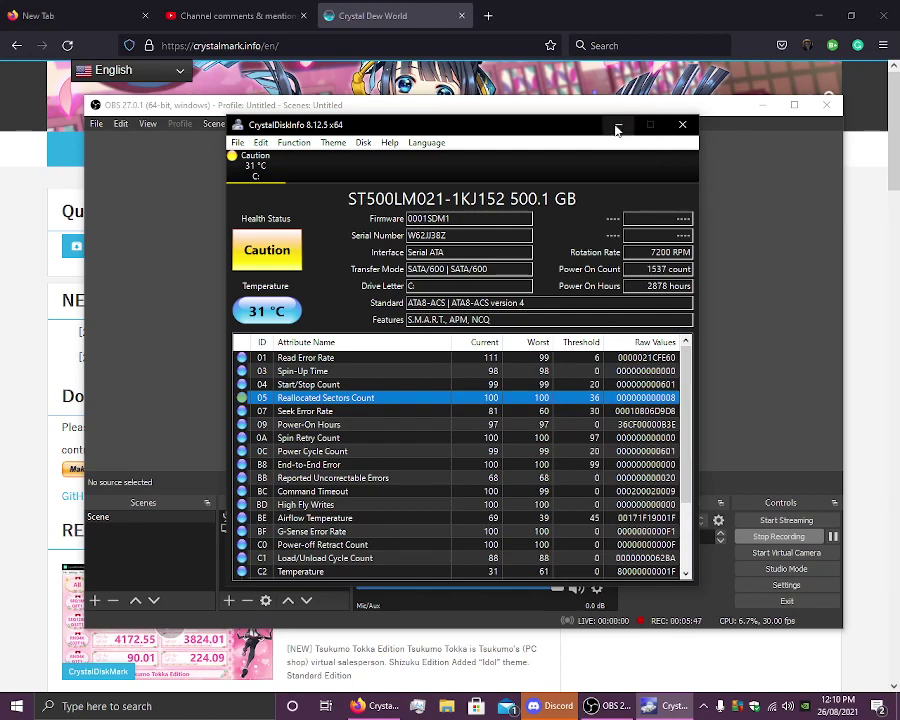
pyautogui.moveTo(580, 126); pyautogui.dragTo(542, 134)
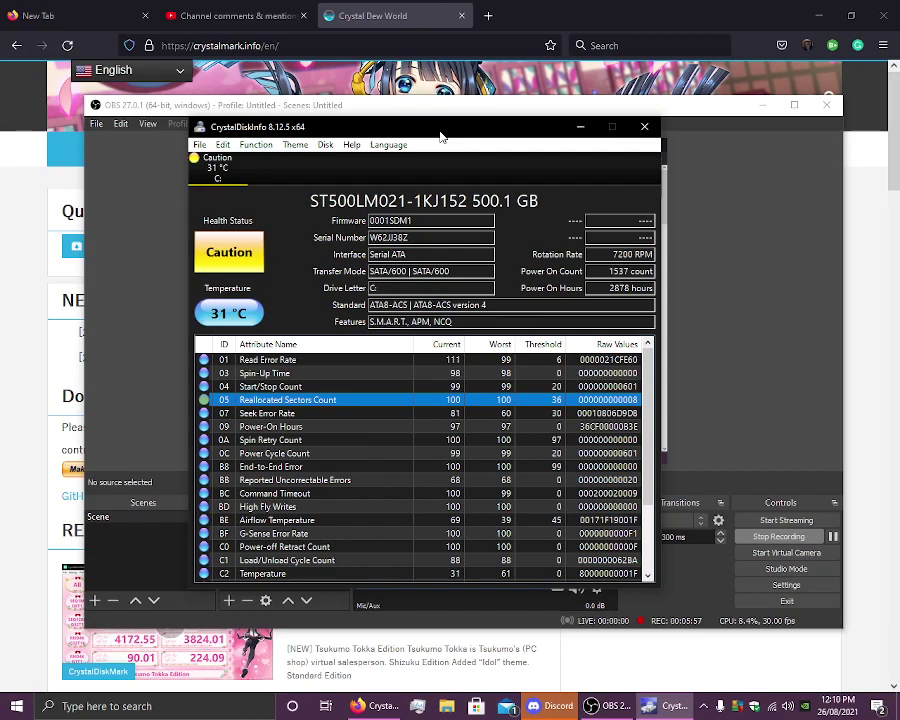
pyautogui.moveTo(441, 136); pyautogui.dragTo(394, 130)
pyautogui.moveTo(619, 121); pyautogui.dragTo(629, 95)
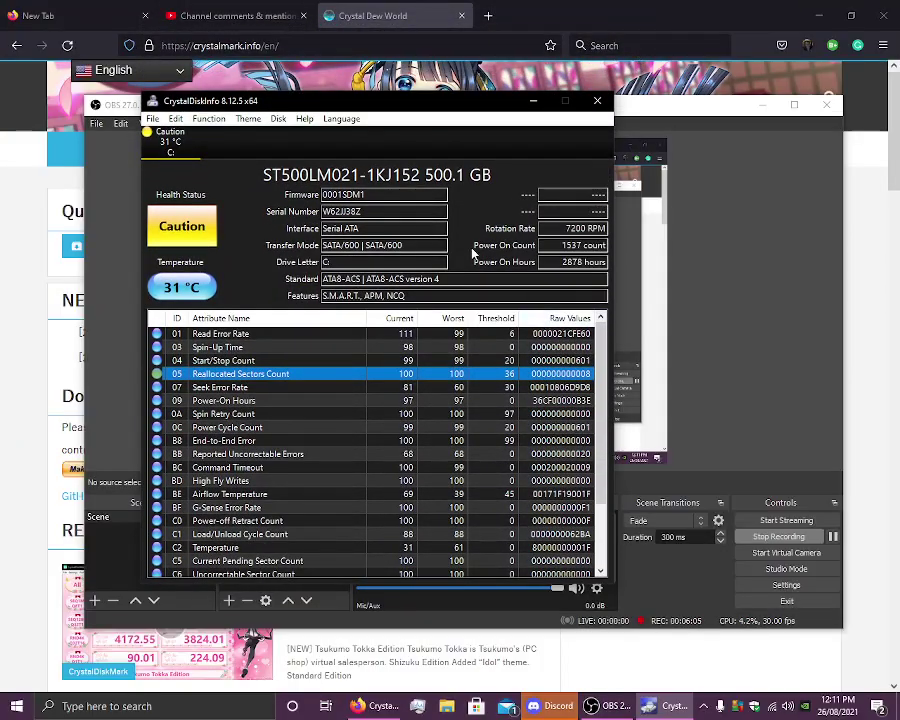
pyautogui.moveTo(437, 117); pyautogui.dragTo(527, 113)
# Examine the Seek Error Rate attribute, the drive's model name and the attributes below Reallocated Sectors Count
pyautogui.click(506, 384)
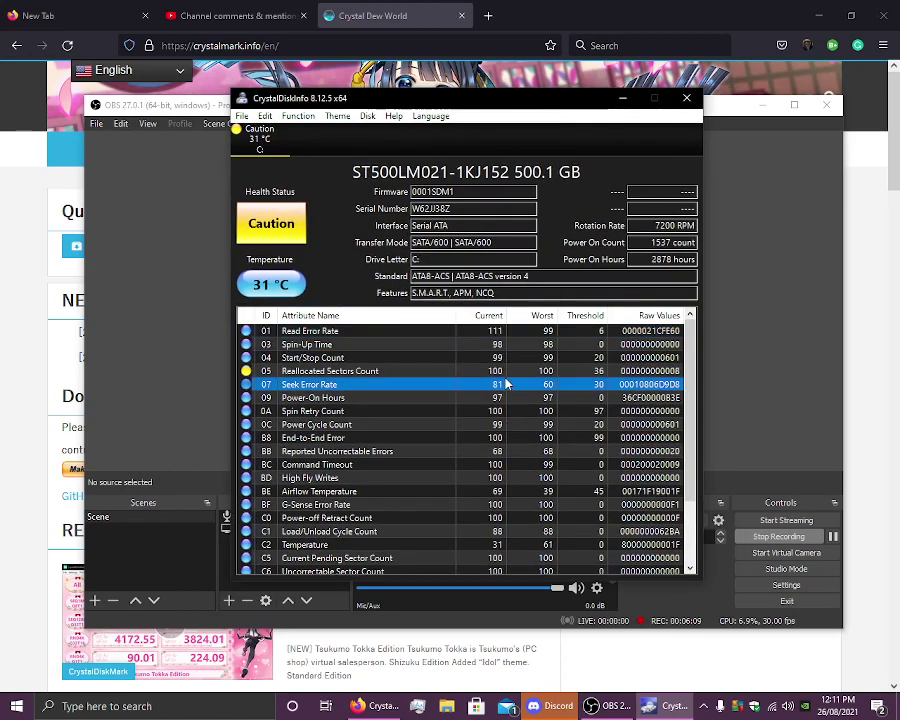
pyautogui.moveTo(416, 171); pyautogui.dragTo(368, 171)
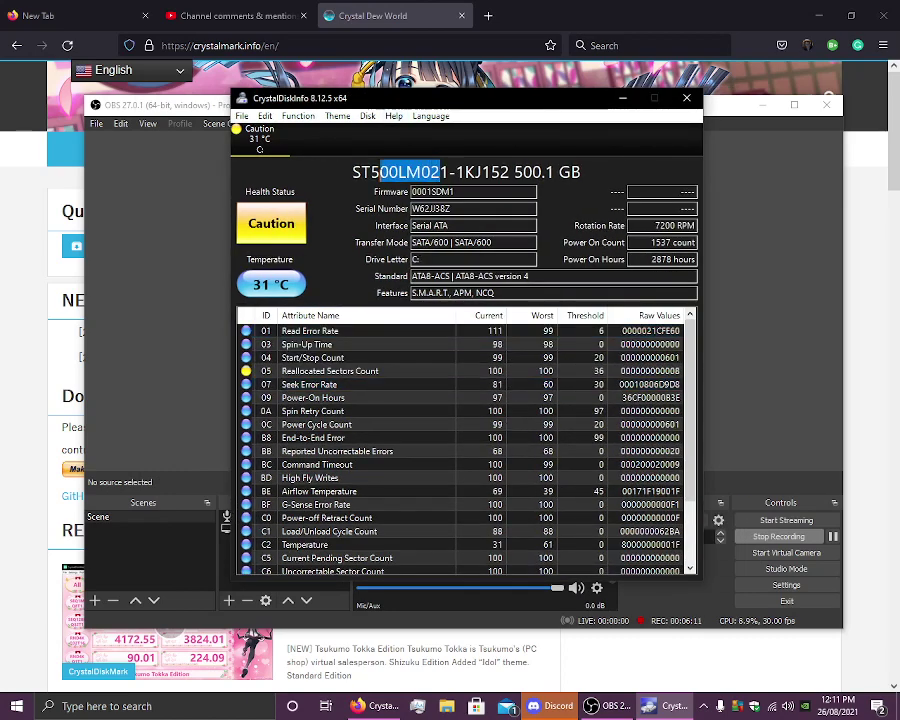
pyautogui.click(362, 171)
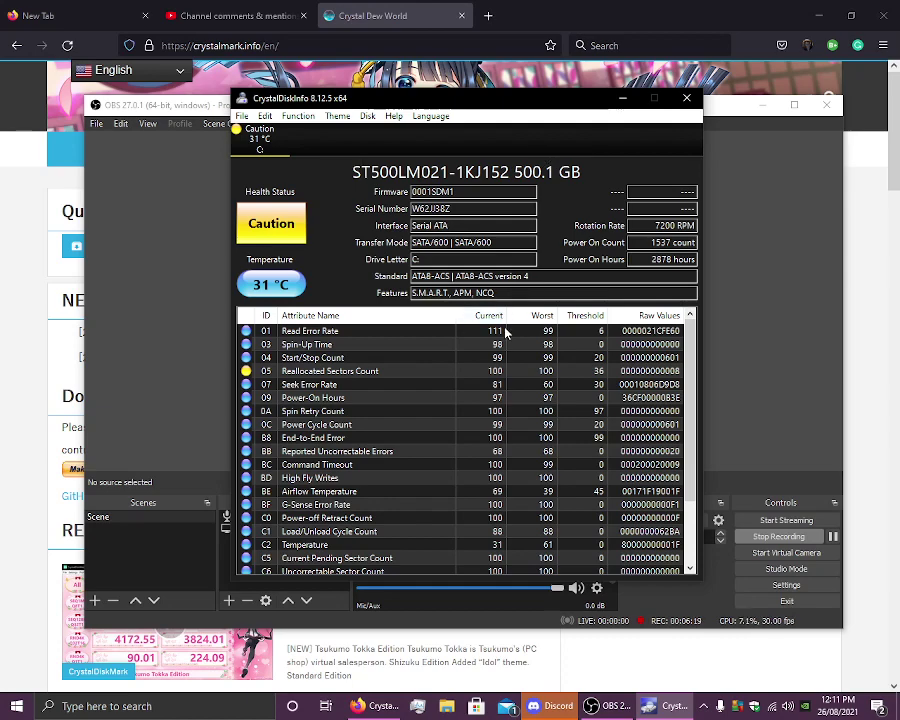
pyautogui.scroll(-1, 486, 360)
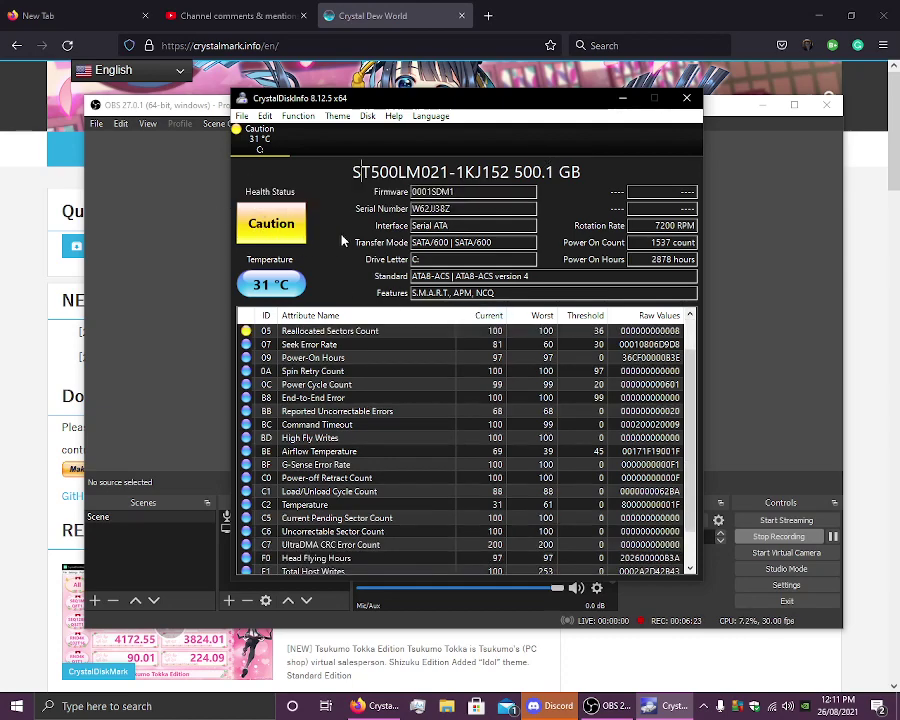
# Close CrystalDiskInfo and return to the Crystal Dew World page in the browser
pyautogui.moveTo(600, 99); pyautogui.dragTo(602, 124)
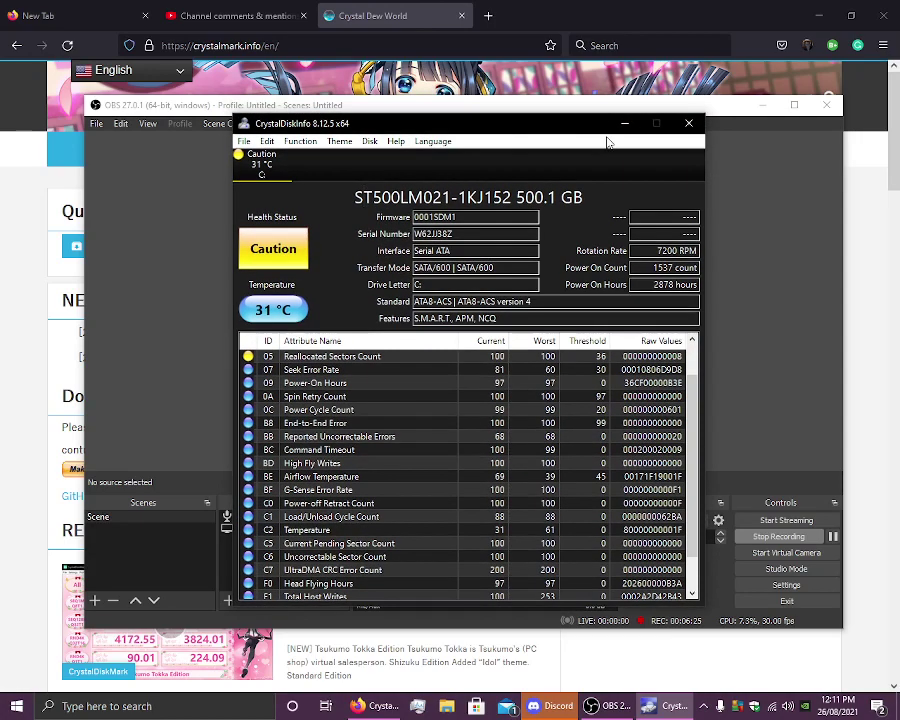
pyautogui.click(688, 123)
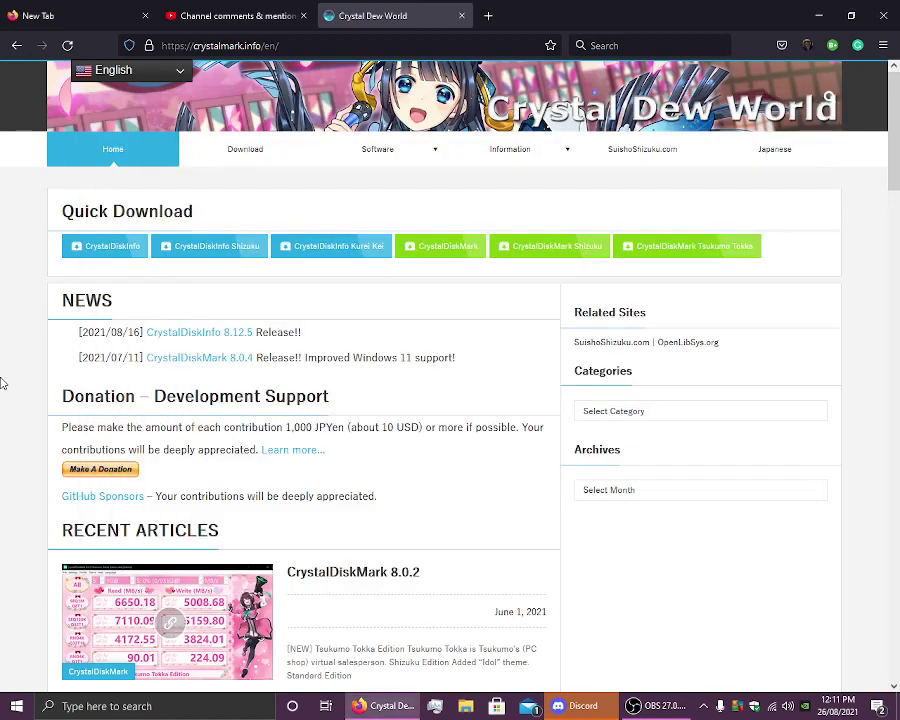
pyautogui.click(4, 270)
# Switch to OBS and check the Mic/Aux level in the audio mixer
pyautogui.click(651, 706)
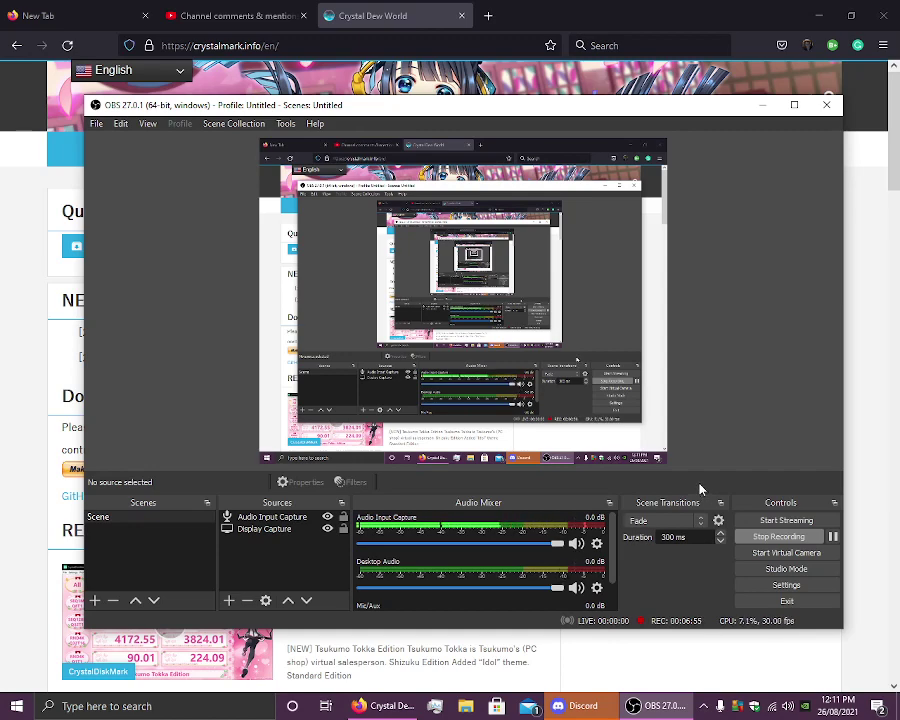
pyautogui.scroll(-2, 590, 565)
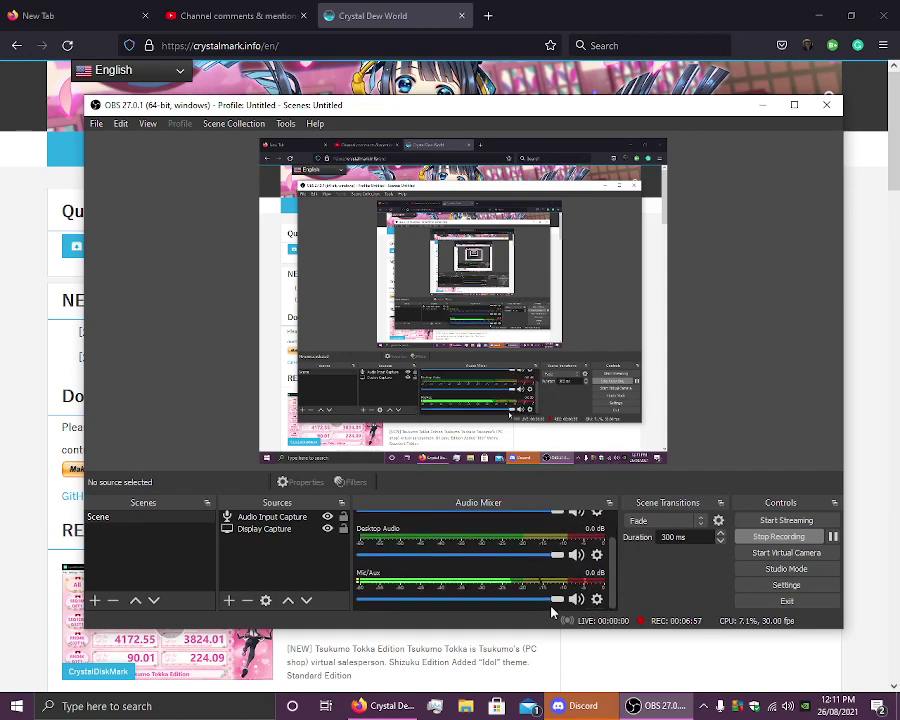
pyautogui.click(44, 450)
pyautogui.click(640, 706)
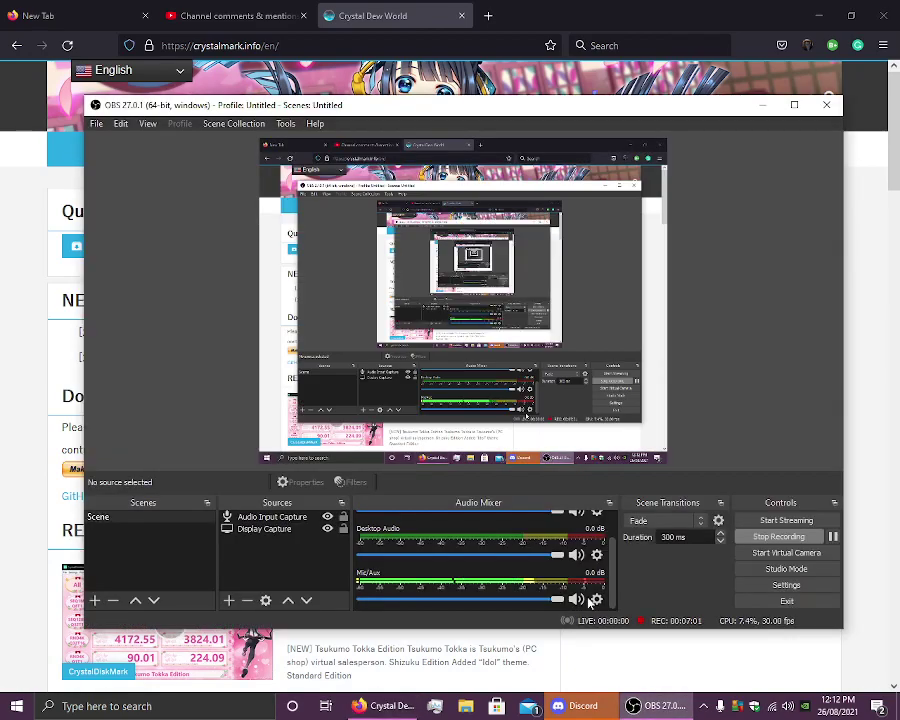